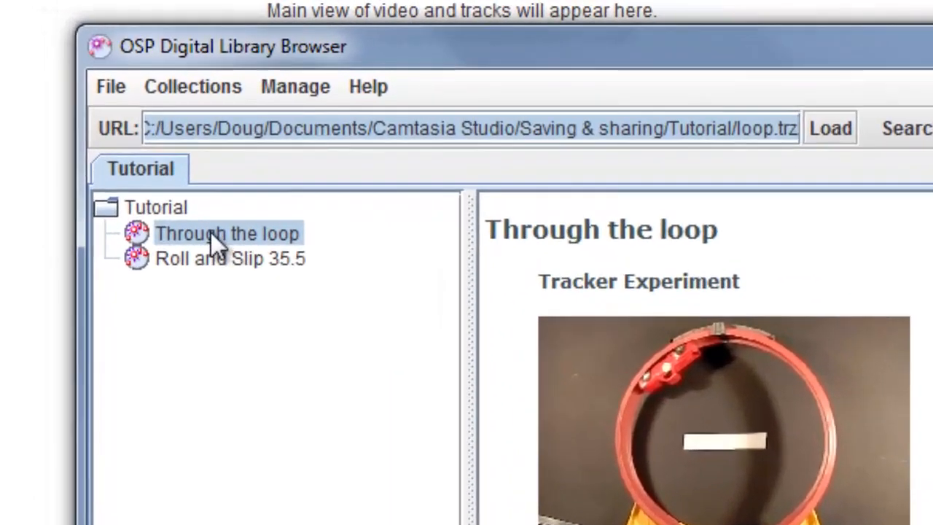
Open the "Through the loop" experiment from the Tutorial collection in the digital library browser.
{"action": "mouse_move", "coordinate": [210, 232]}
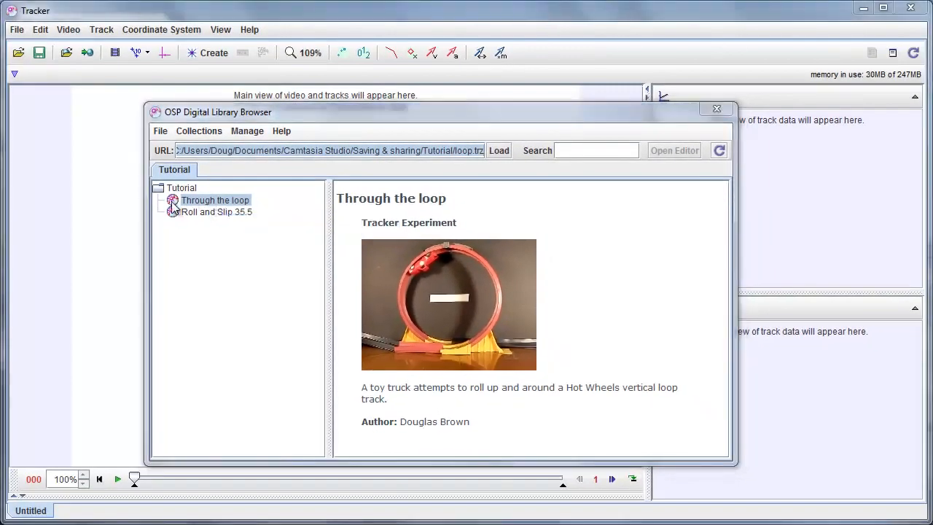
{"action": "double_click", "coordinate": [172, 202]}
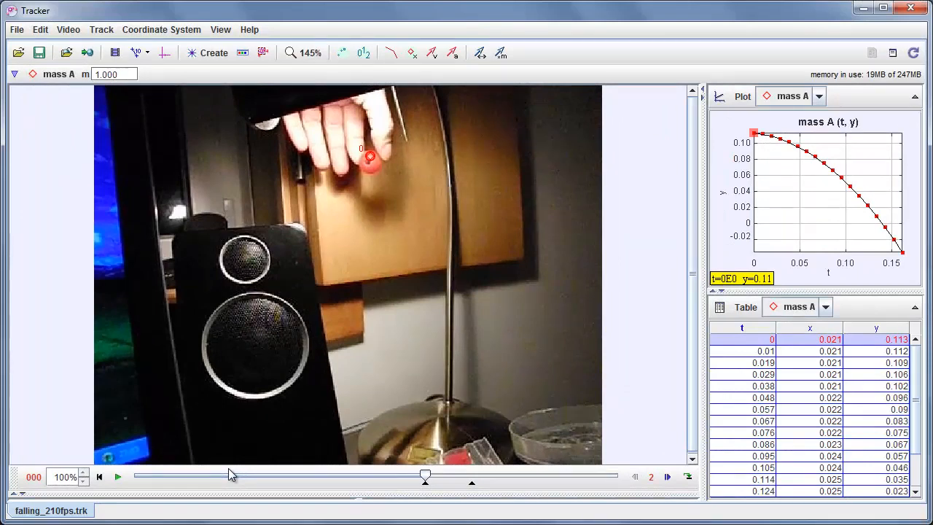
Play the falling_210fps.trk video clip with its tracked ball, and start exporting it as a Tracker ZIP file.
{"action": "left_click", "coordinate": [118, 477]}
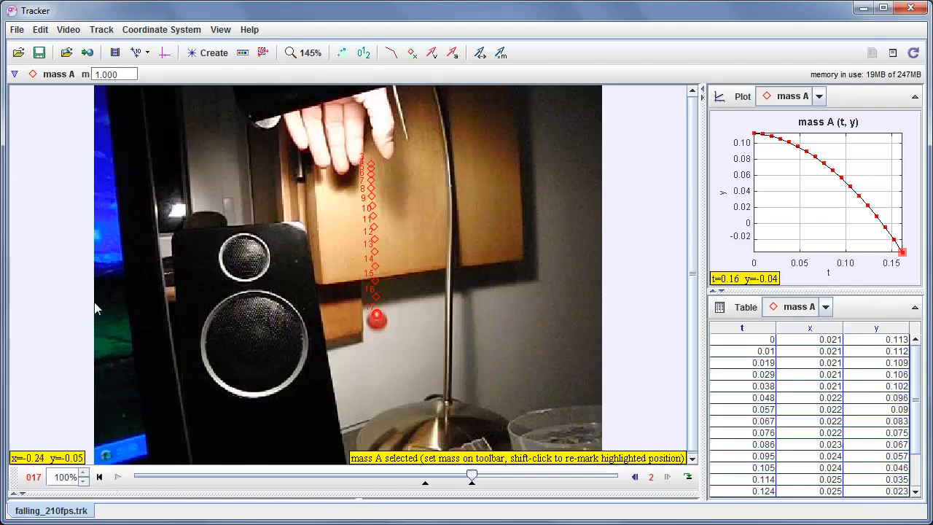
{"action": "left_click", "coordinate": [16, 29]}
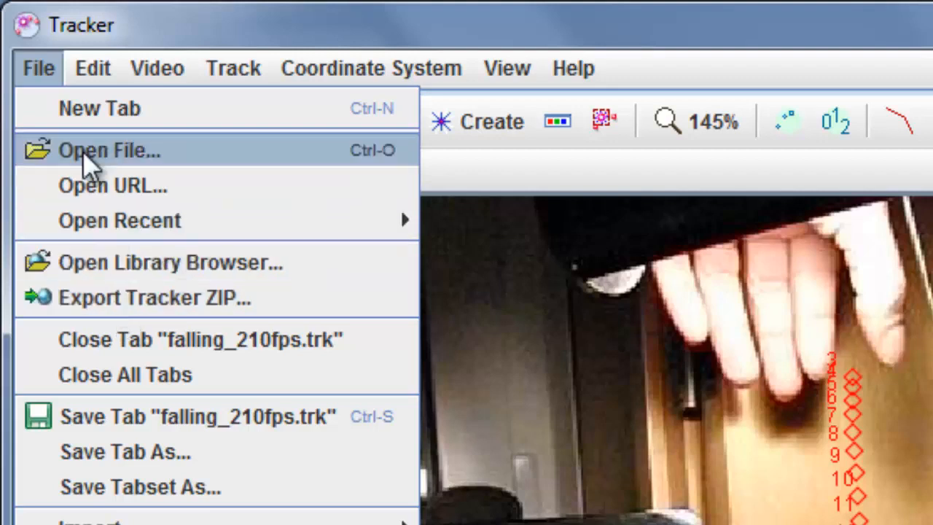
{"action": "left_click", "coordinate": [53, 69]}
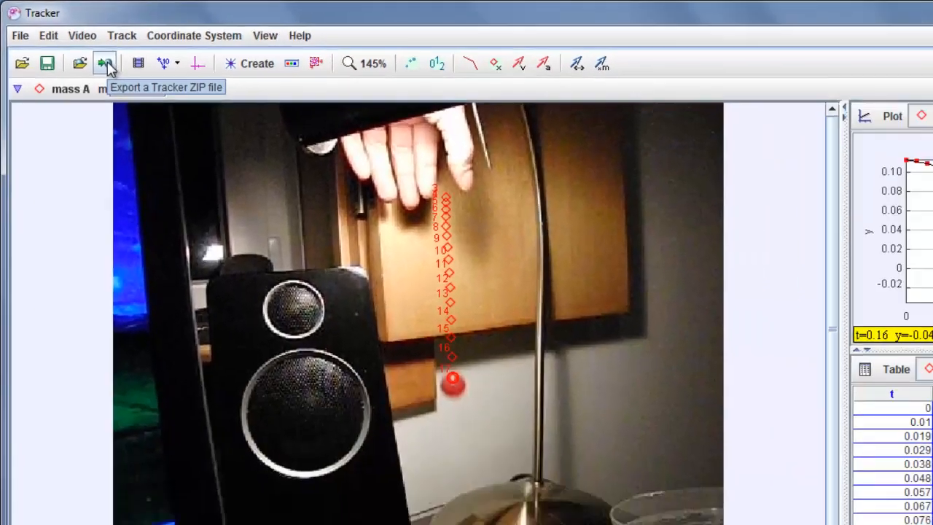
{"action": "left_click", "coordinate": [201, 122]}
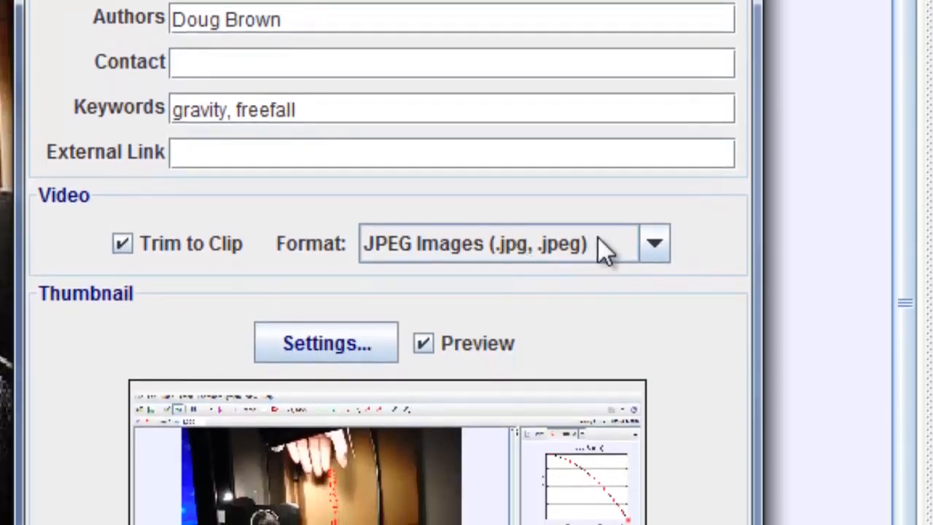
Review the video formats available for the export and switch Trim to Clip off and back on.
{"action": "left_click", "coordinate": [654, 247]}
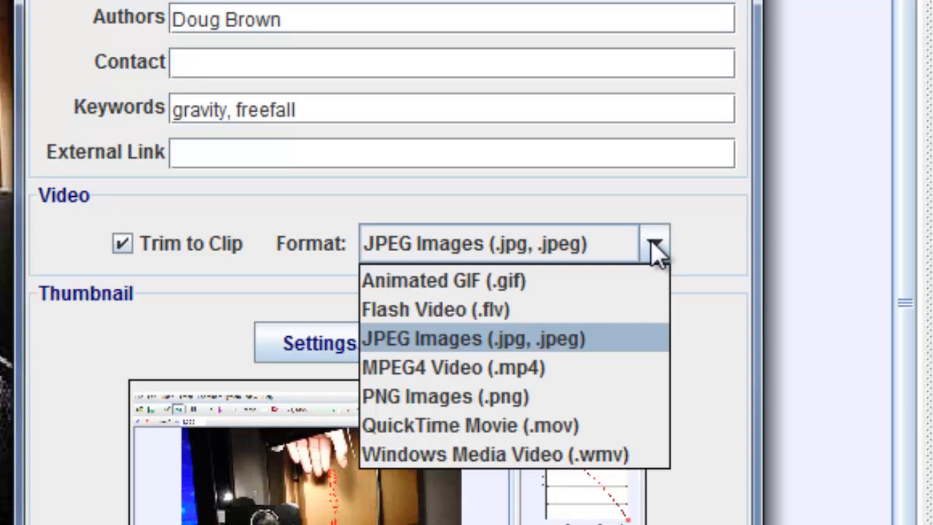
{"action": "left_click", "coordinate": [654, 247]}
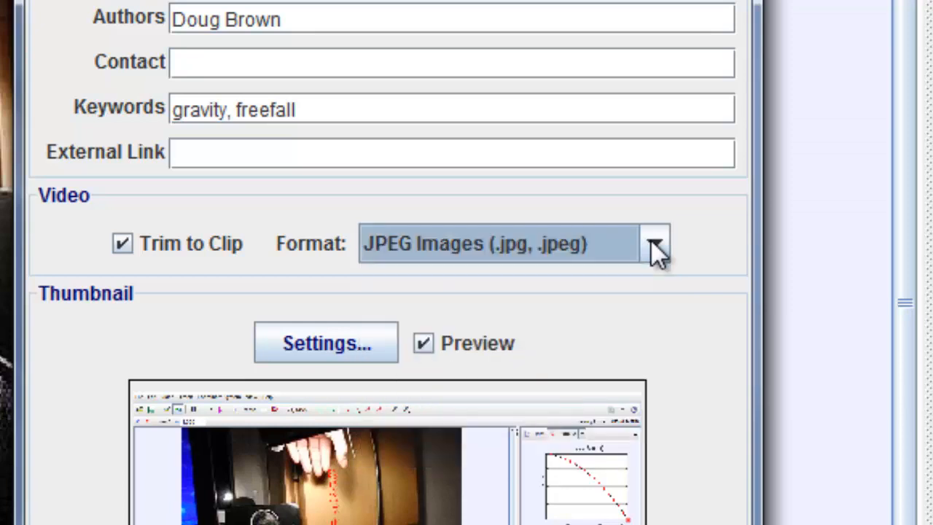
{"action": "left_click", "coordinate": [121, 245]}
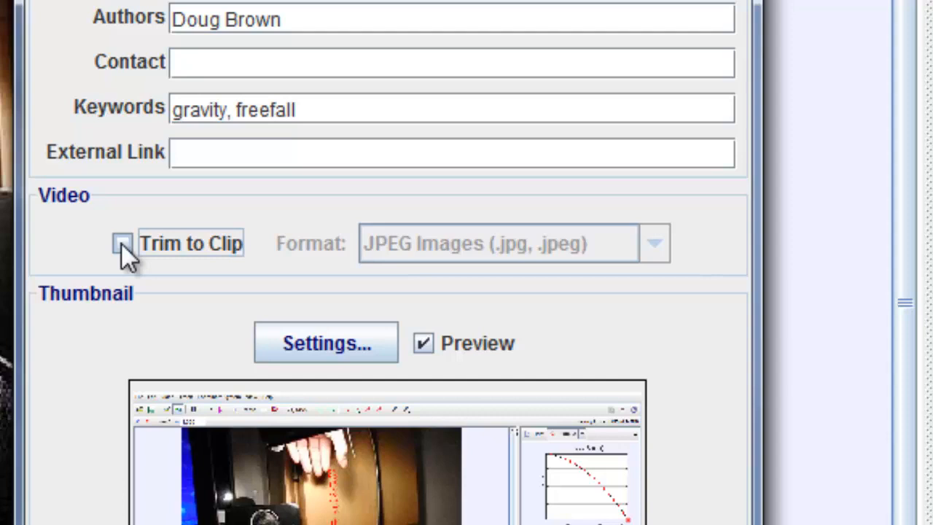
{"action": "left_click", "coordinate": [122, 245]}
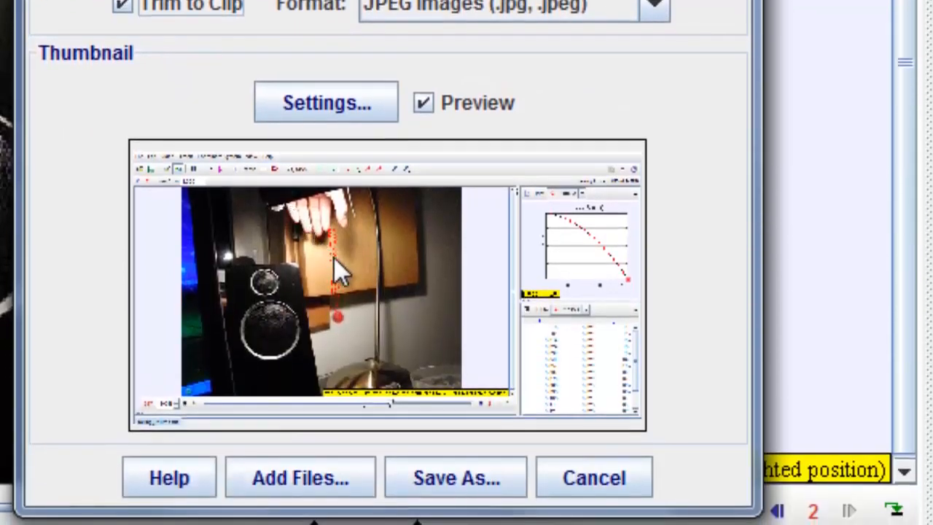
Set the export thumbnail to show the Main View at 320x240 as a JPEG image.
{"action": "left_click", "coordinate": [335, 99]}
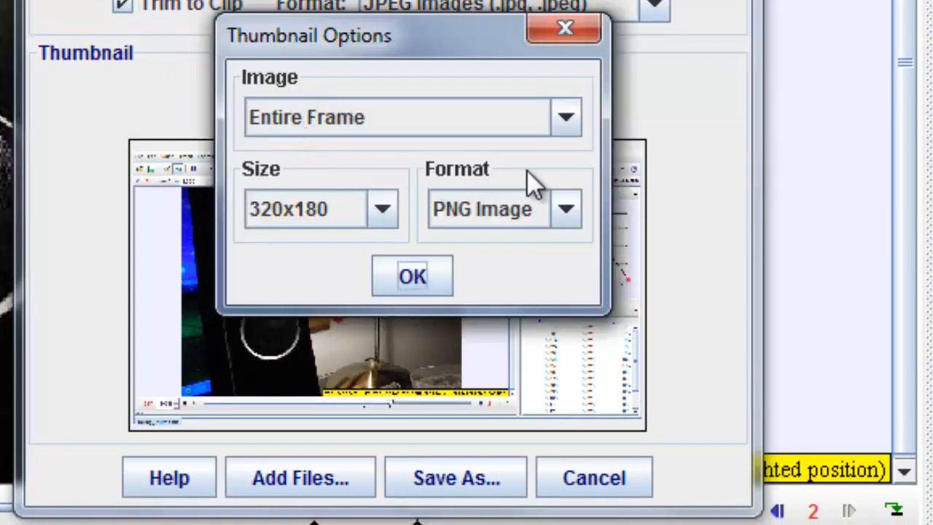
{"action": "left_click", "coordinate": [569, 114]}
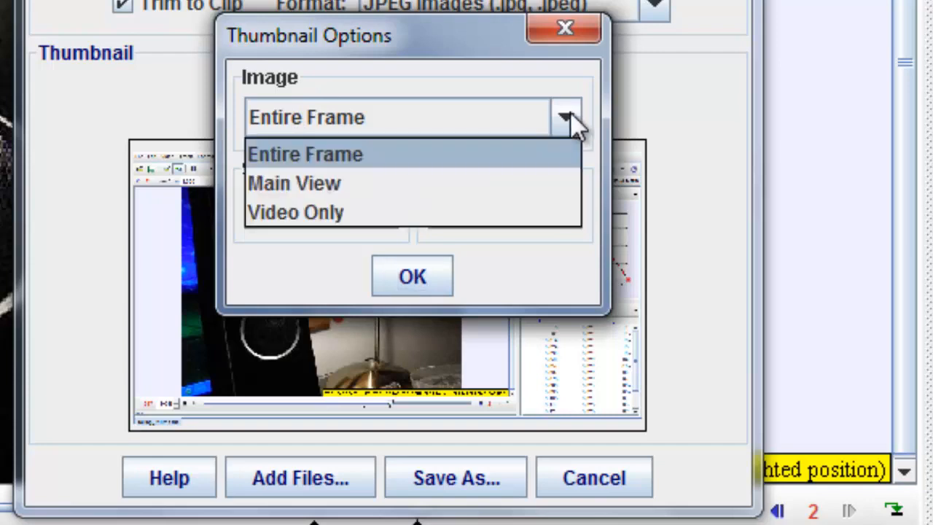
{"action": "left_click", "coordinate": [501, 182]}
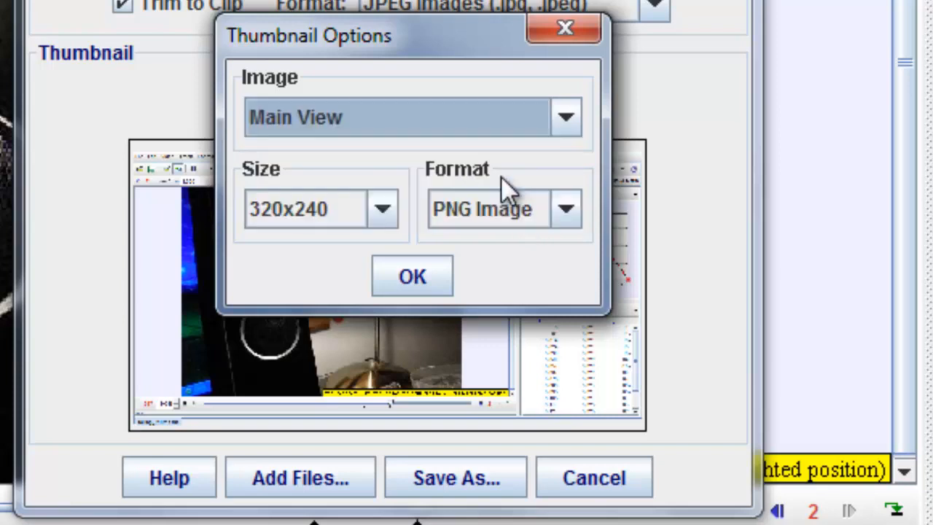
{"action": "left_click", "coordinate": [382, 210]}
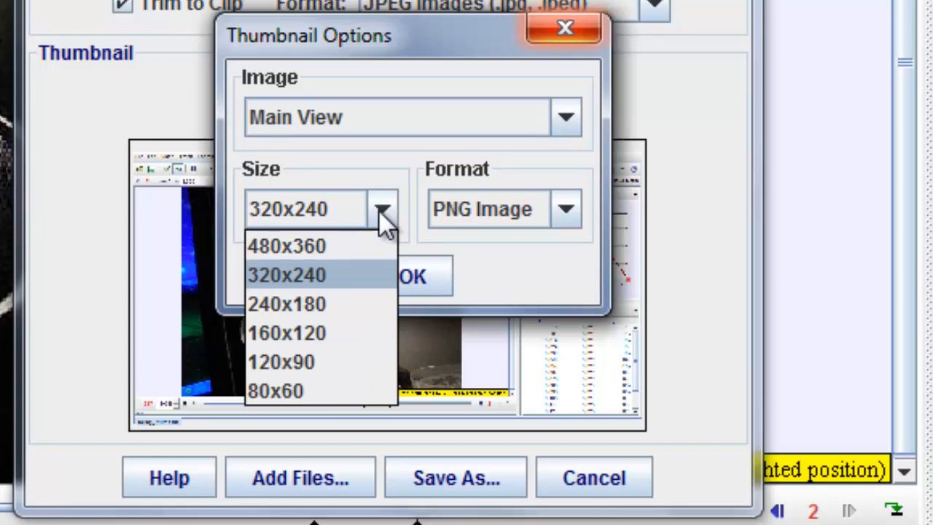
{"action": "left_click", "coordinate": [378, 210]}
{"action": "left_click", "coordinate": [568, 207]}
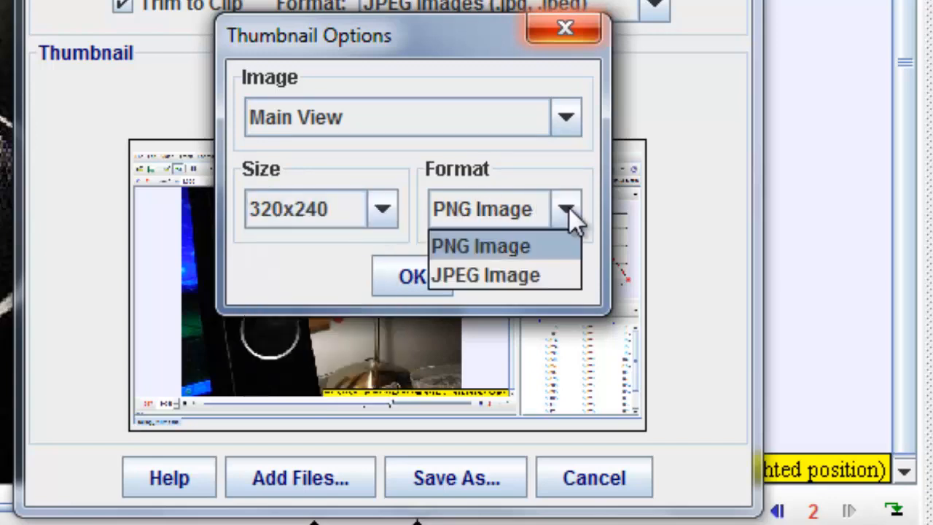
{"action": "left_click", "coordinate": [544, 271]}
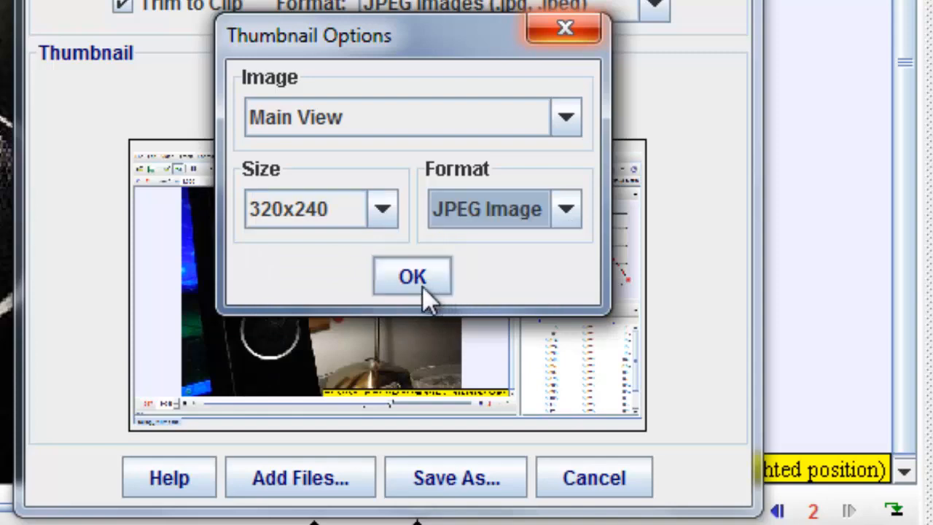
{"action": "left_click", "coordinate": [421, 284]}
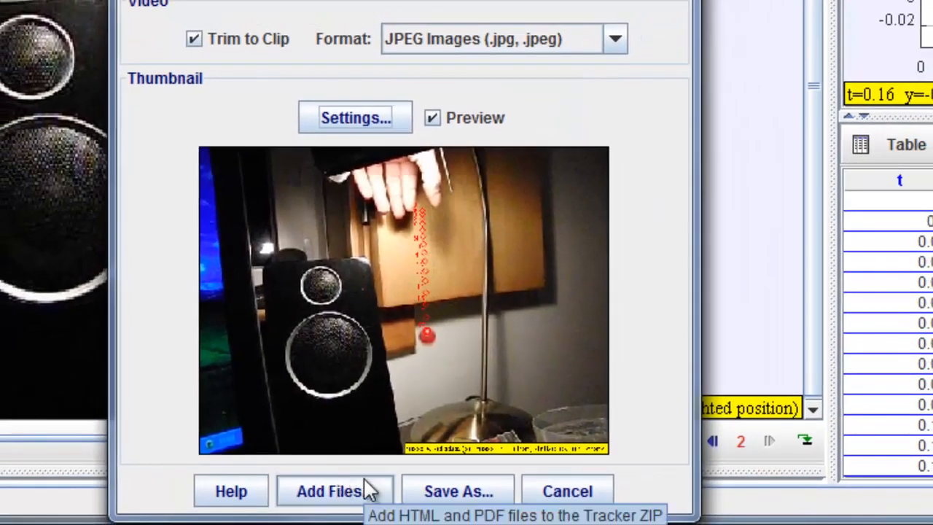
Open the list of HTML and PDF files to add to the ZIP, and view the My Lab Report page in the web browser.
{"action": "left_click", "coordinate": [363, 476]}
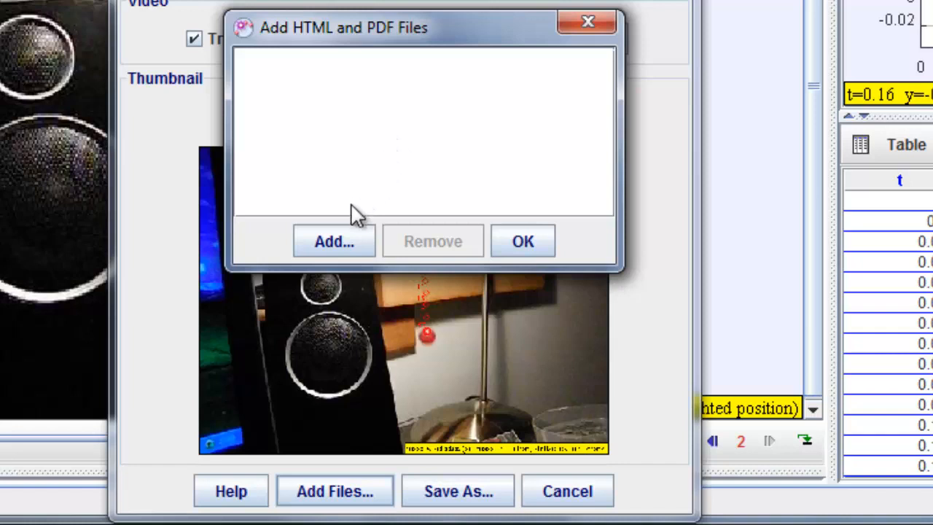
{"action": "left_click", "coordinate": [336, 238]}
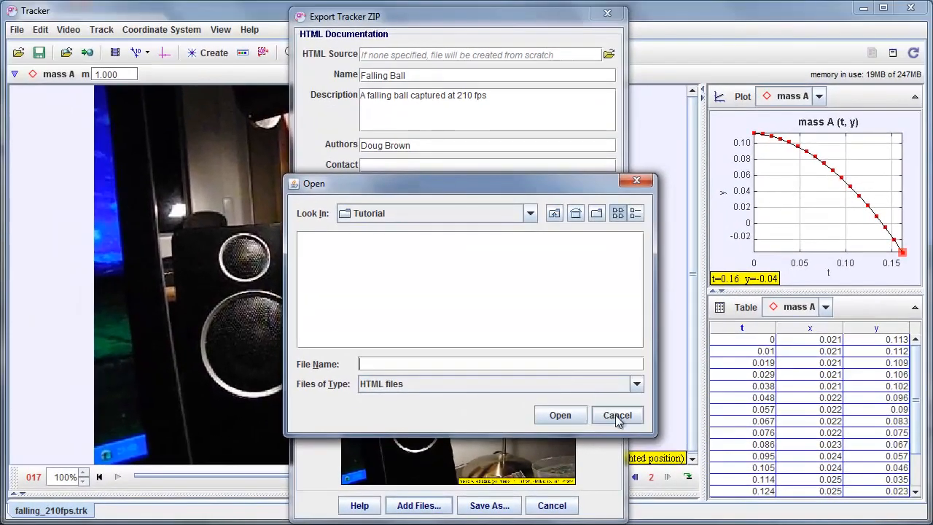
{"action": "left_click", "coordinate": [617, 415]}
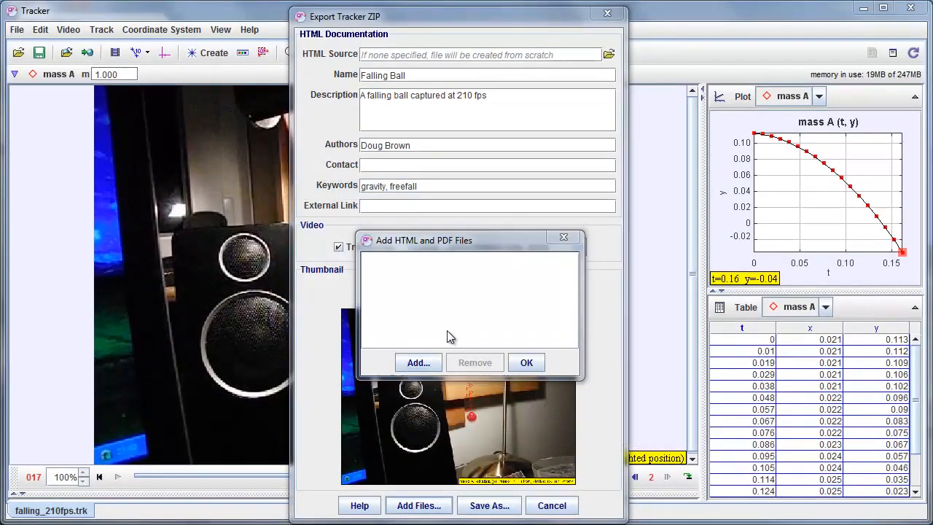
{"action": "key", "text": "alt+Tab"}
{"action": "key", "text": "alt+Tab"}
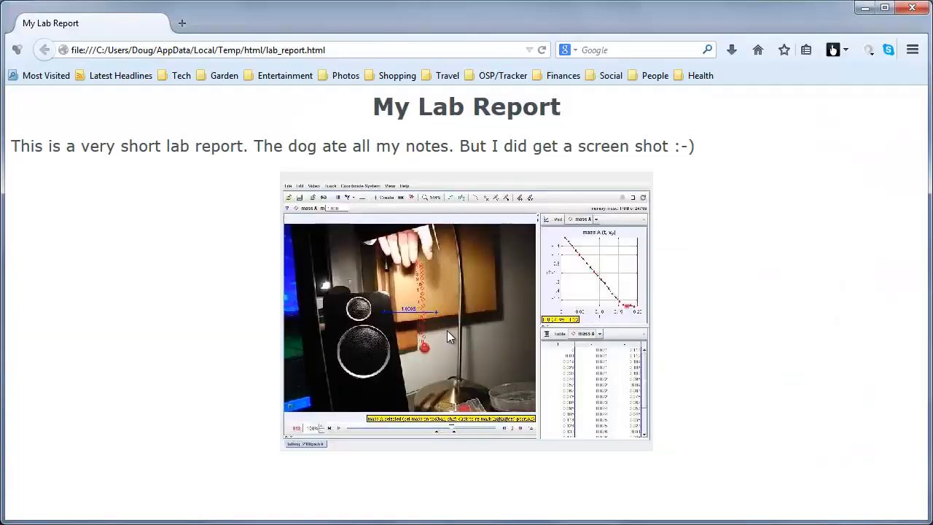
{"action": "key", "text": "alt+Tab"}
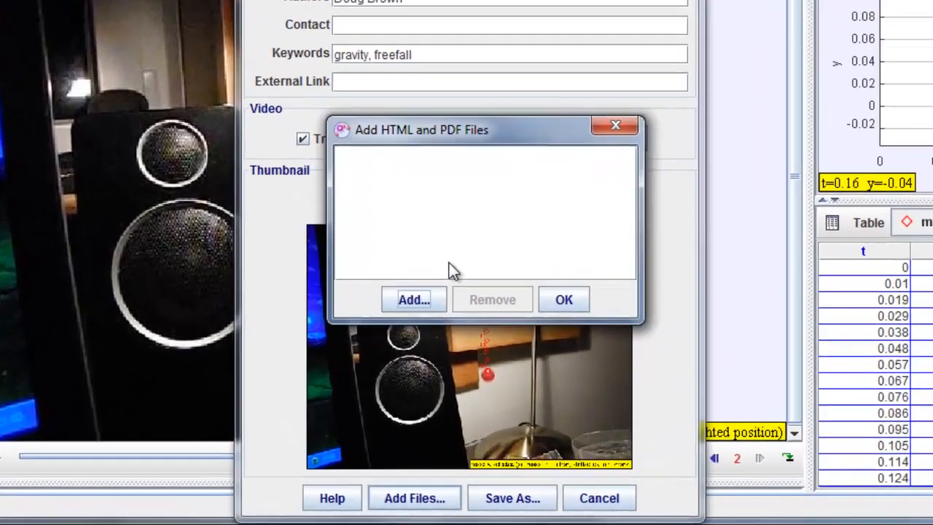
Add lab_report.html from the "Saving & sharing" folder to the Tracker ZIP.
{"action": "left_click", "coordinate": [416, 300]}
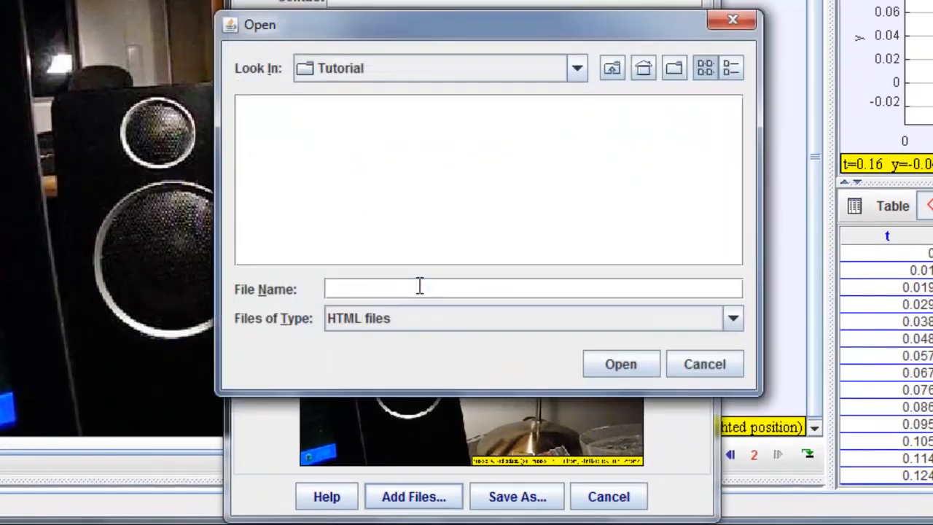
{"action": "left_click", "coordinate": [611, 69]}
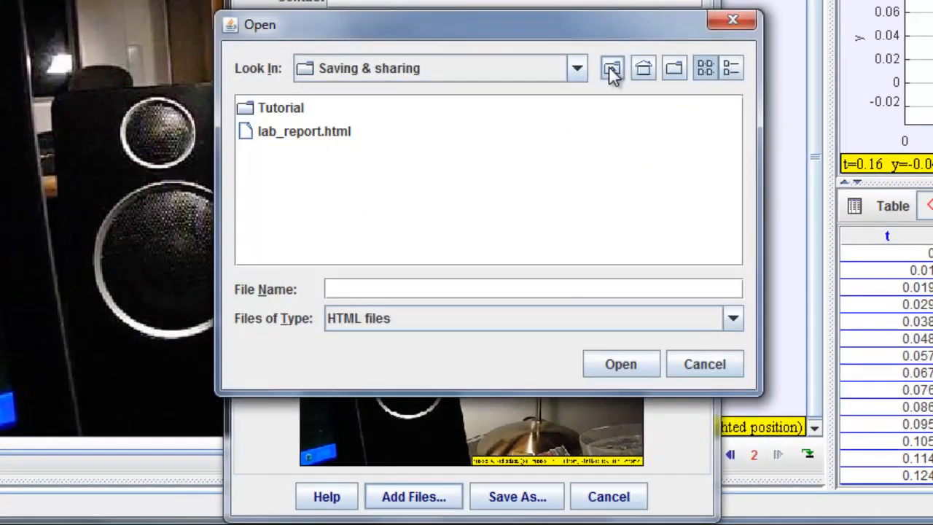
{"action": "double_click", "coordinate": [251, 131]}
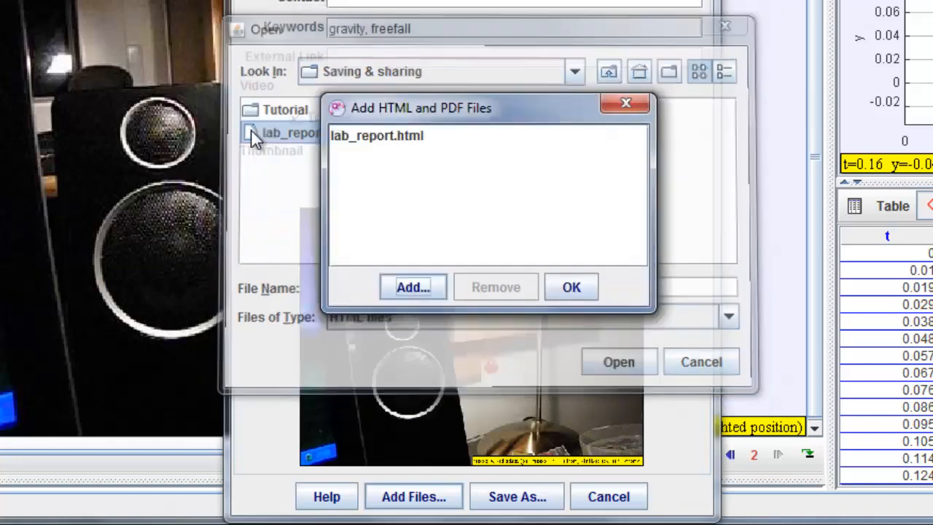
{"action": "left_click", "coordinate": [572, 288]}
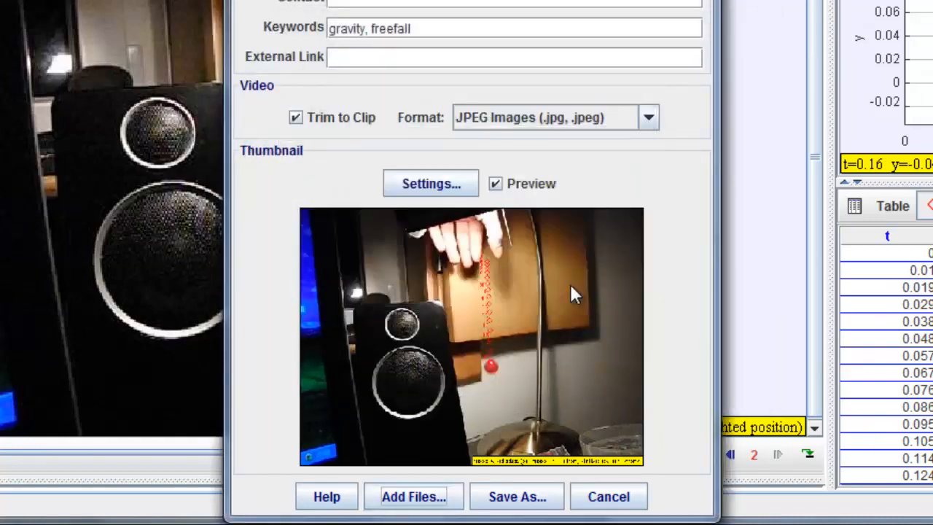
Save the Tracker ZIP in the Tutorial folder under the name falling_ball.
{"action": "left_click", "coordinate": [532, 503]}
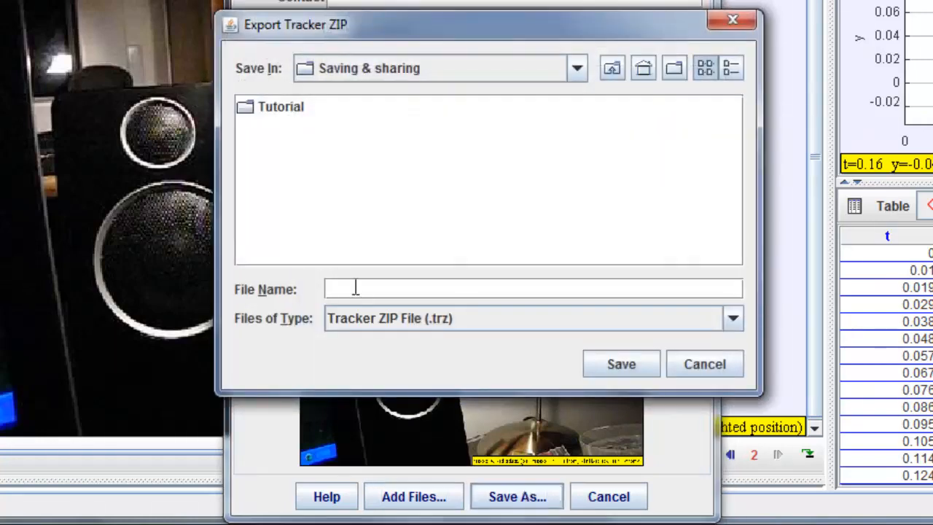
{"action": "double_click", "coordinate": [244, 109]}
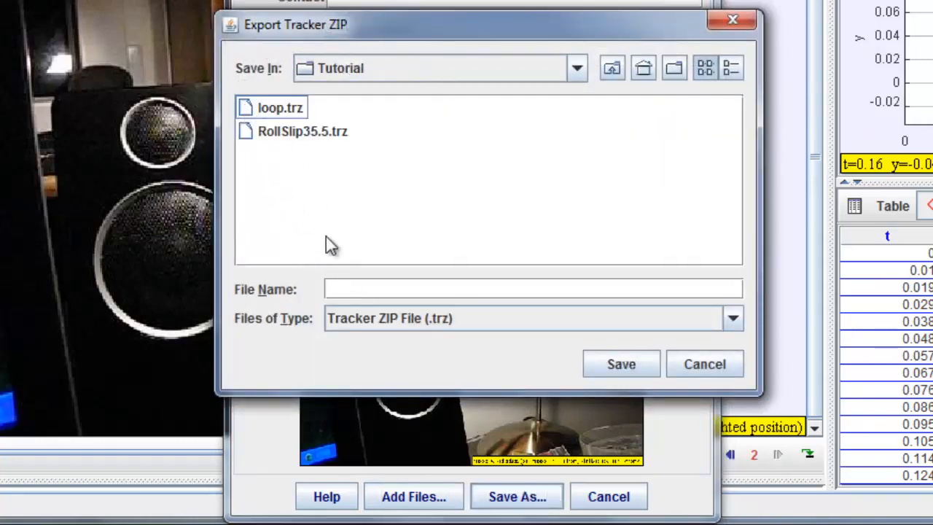
{"action": "left_click", "coordinate": [354, 290]}
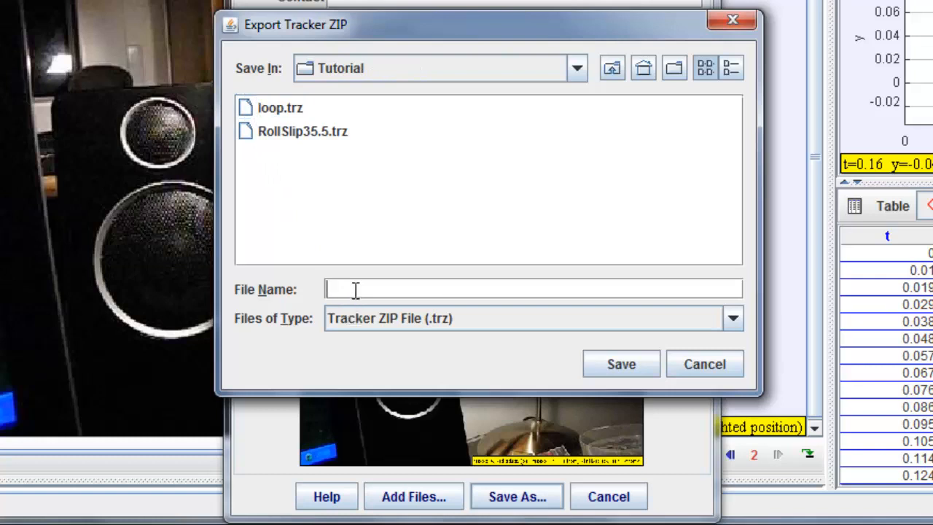
{"action": "type", "text": "falling_ball"}
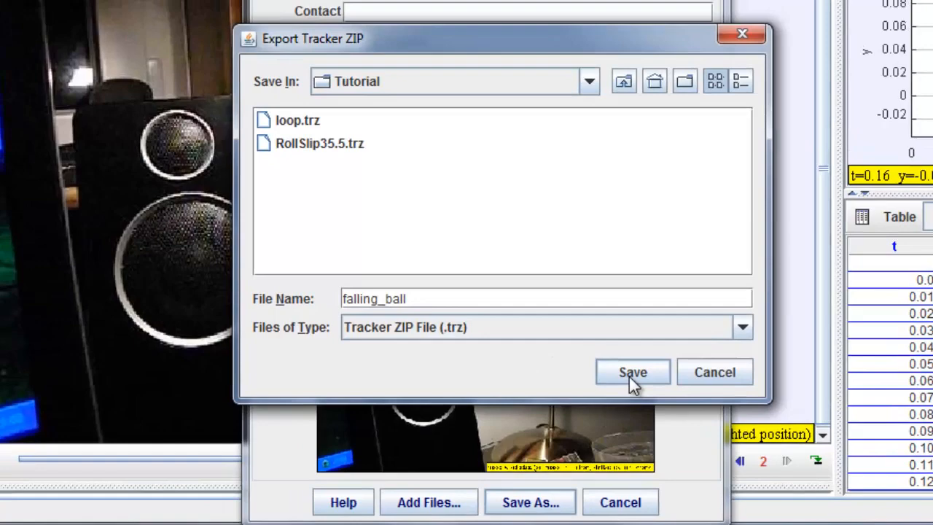
{"action": "left_click", "coordinate": [622, 364]}
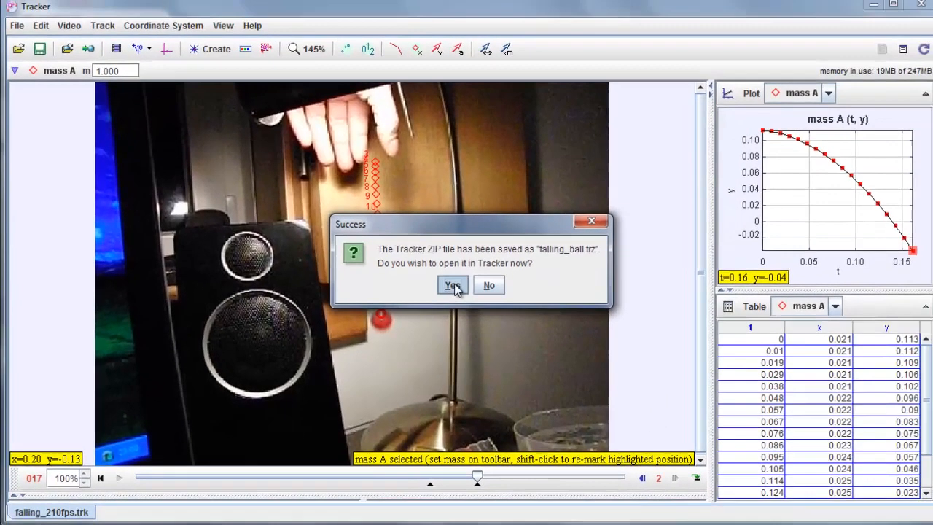
Open the saved falling_ball ZIP in Tracker, view its lab report page, and play its video clip.
{"action": "left_click", "coordinate": [569, 262]}
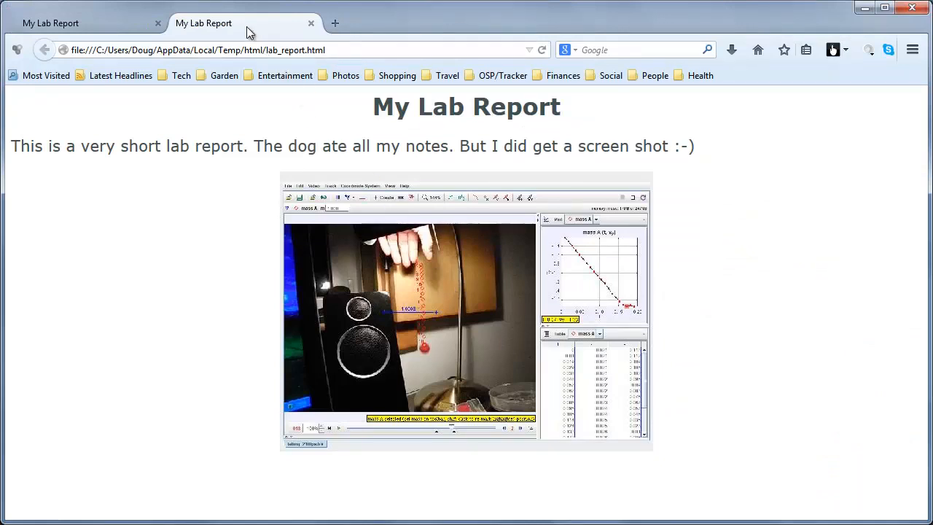
{"action": "key", "text": "alt+Tab"}
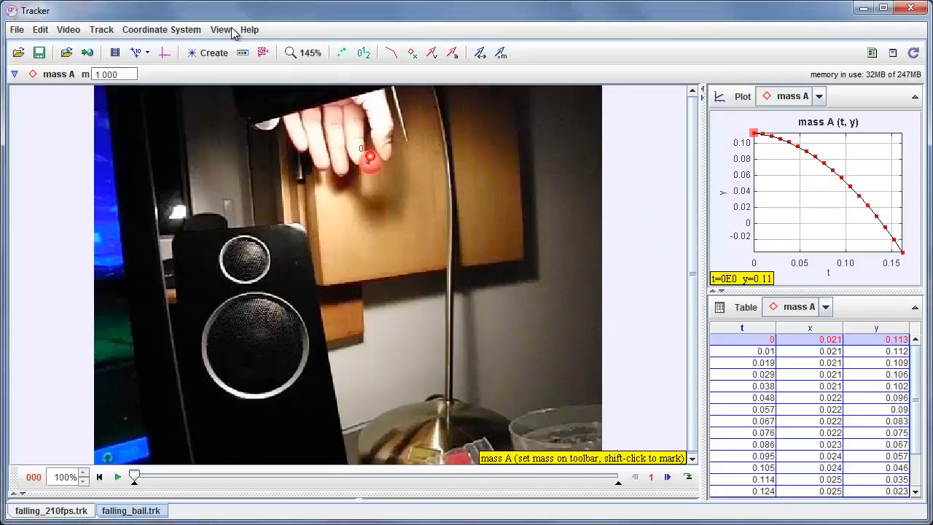
{"action": "left_click", "coordinate": [118, 476]}
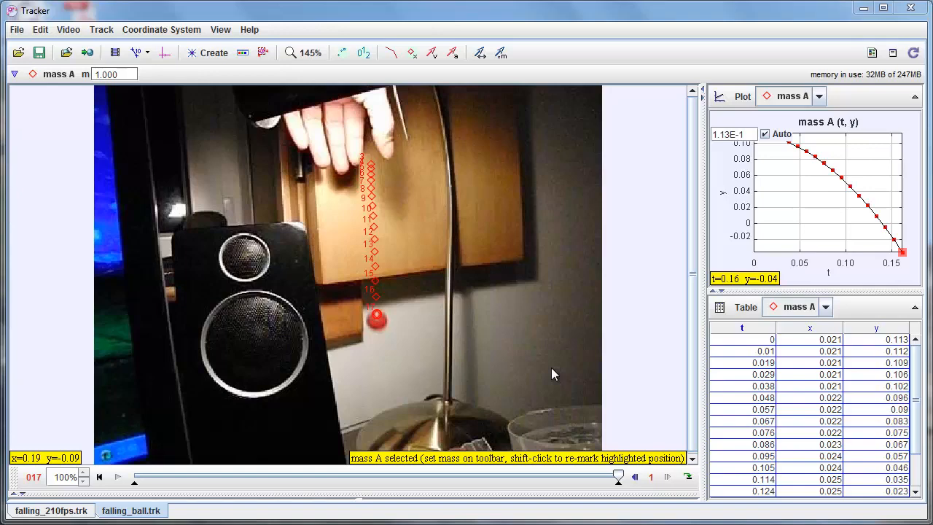
Switch to Windows Explorer to check the exported falling_ball file in the Tutorial folder.
{"action": "key", "text": "alt+Tab"}
{"action": "key", "text": "alt+Tab"}
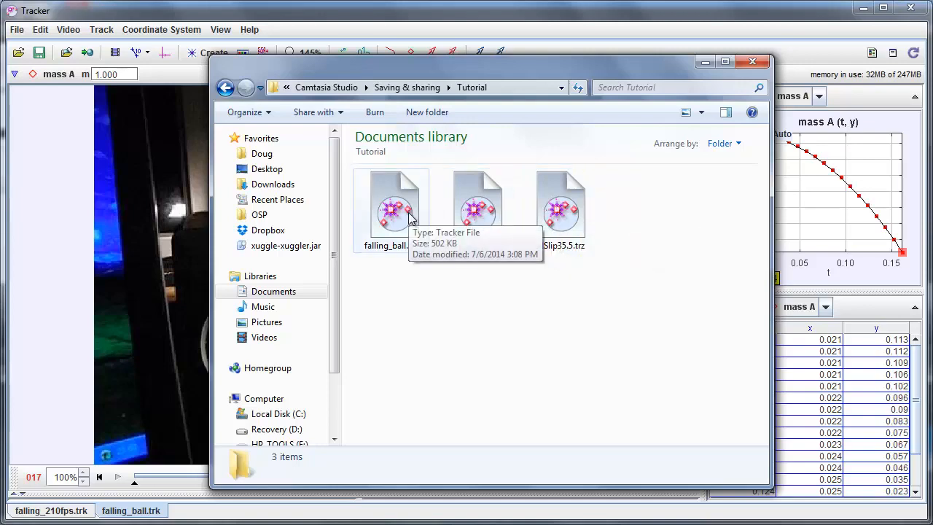
Switch back to Tracker, open the Tutorial folder as a collection in the OSP Digital Library Browser, and display its Falling Ball experiment.
{"action": "key", "text": "alt+Tab"}
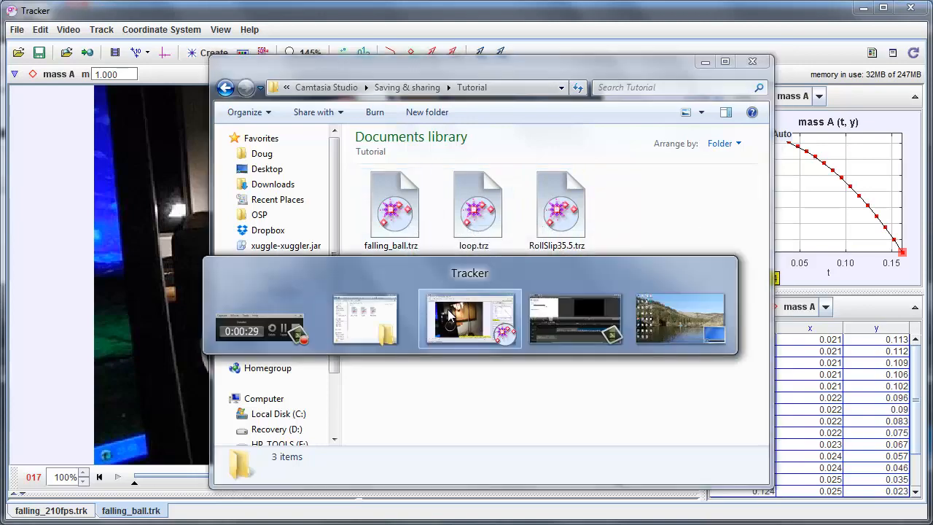
{"action": "left_click", "coordinate": [67, 55]}
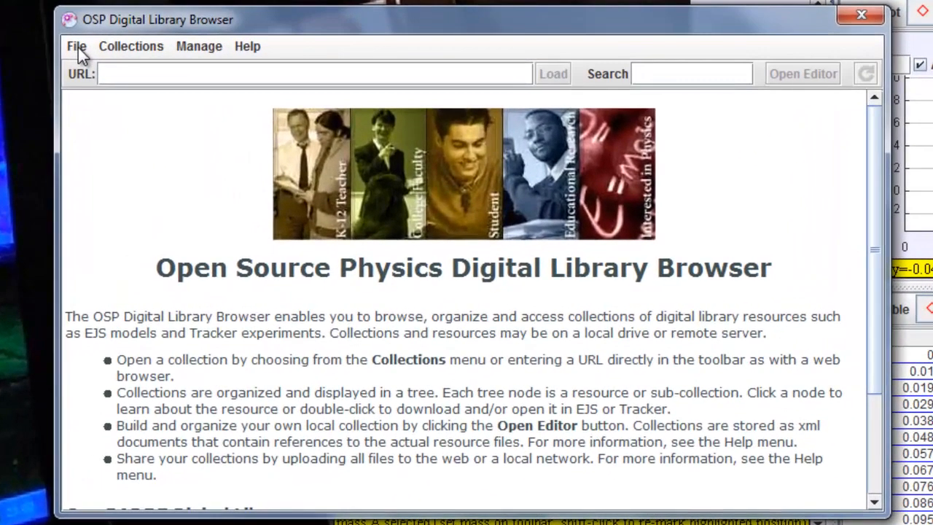
{"action": "left_click", "coordinate": [91, 59]}
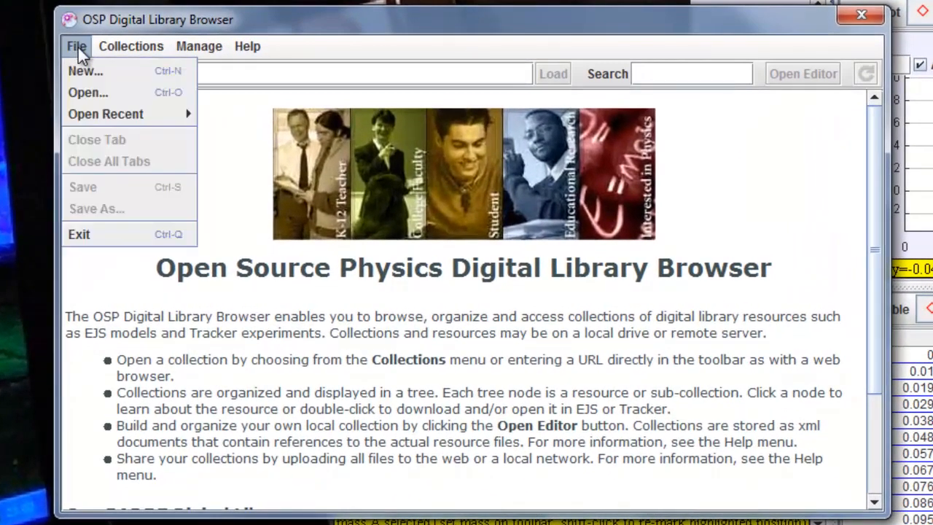
{"action": "left_click", "coordinate": [86, 93]}
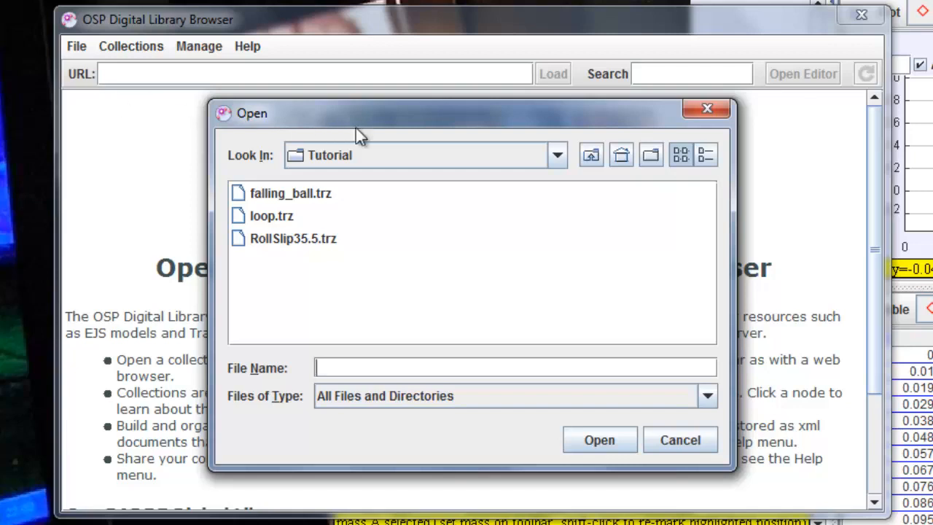
{"action": "left_click", "coordinate": [591, 156]}
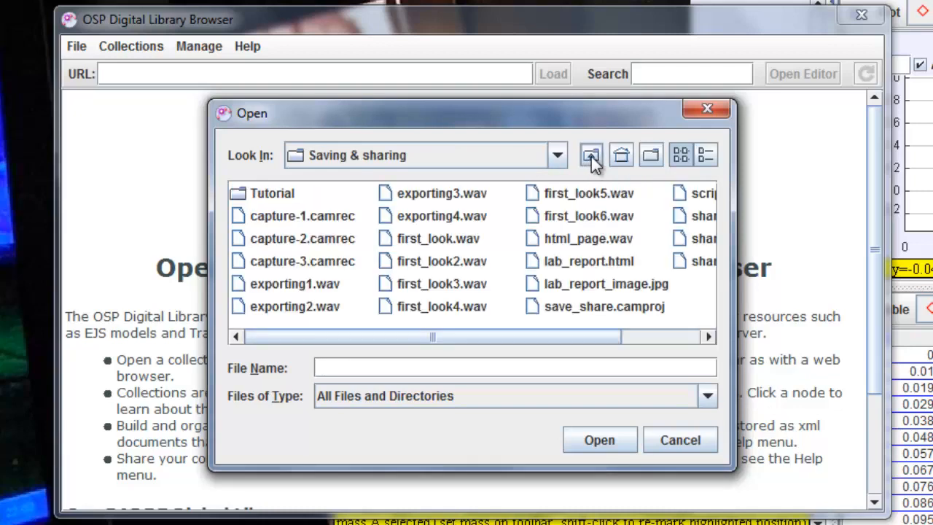
{"action": "left_click", "coordinate": [238, 194]}
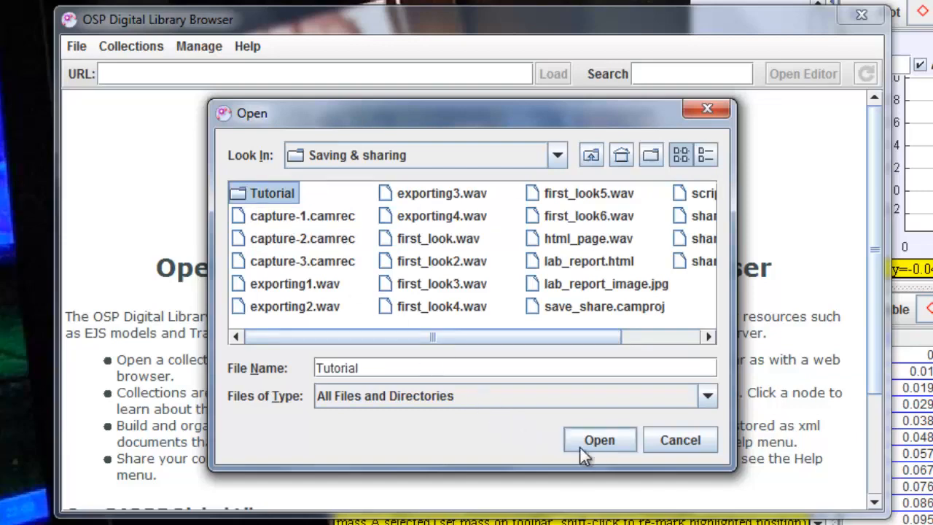
{"action": "left_click", "coordinate": [608, 440]}
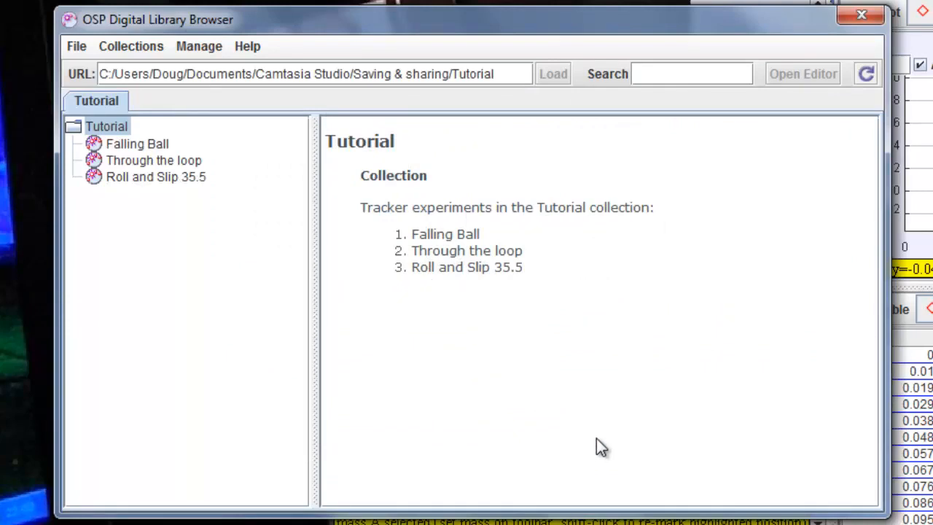
{"action": "left_click", "coordinate": [115, 144]}
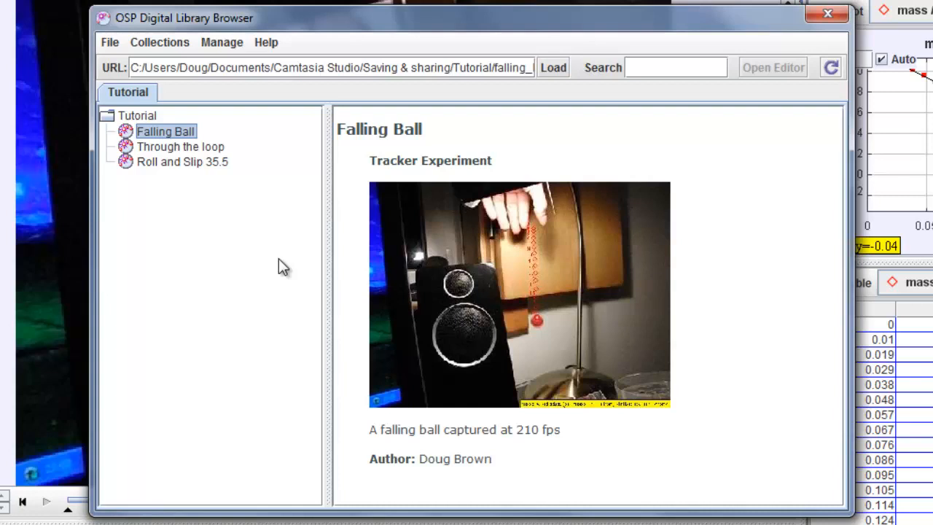
Save the Tutorial collection in the Tutorial folder under the name collection, and close the collection editor.
{"action": "left_click", "coordinate": [110, 44]}
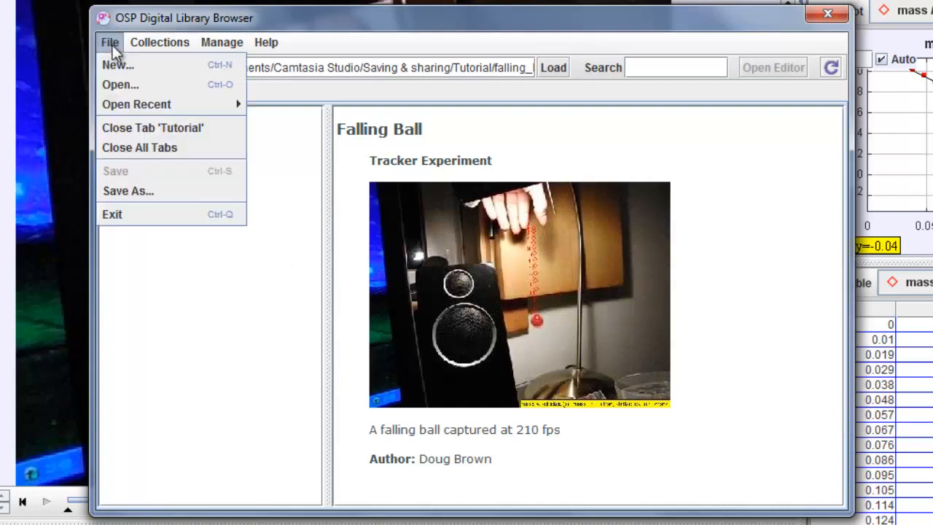
{"action": "left_click", "coordinate": [130, 191]}
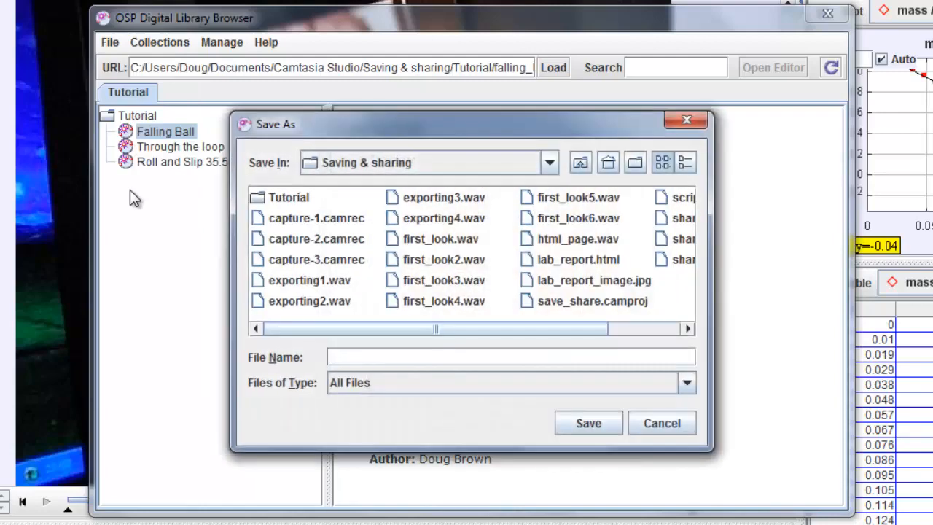
{"action": "double_click", "coordinate": [258, 199]}
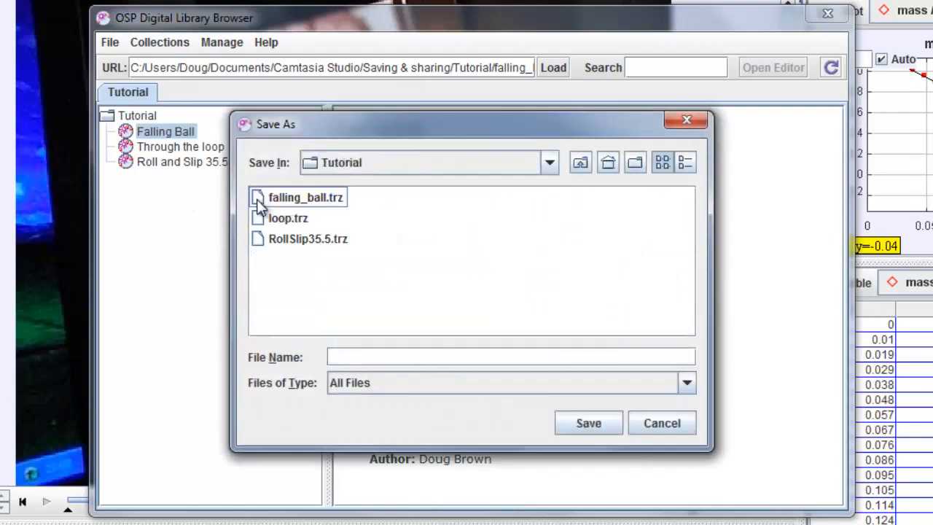
{"action": "left_click", "coordinate": [338, 356]}
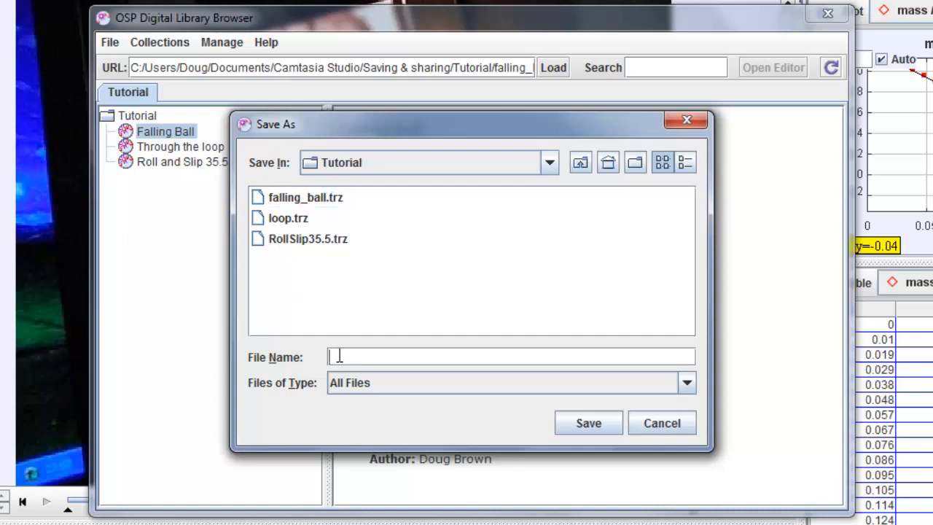
{"action": "type", "text": "collection"}
{"action": "key", "text": "Return"}
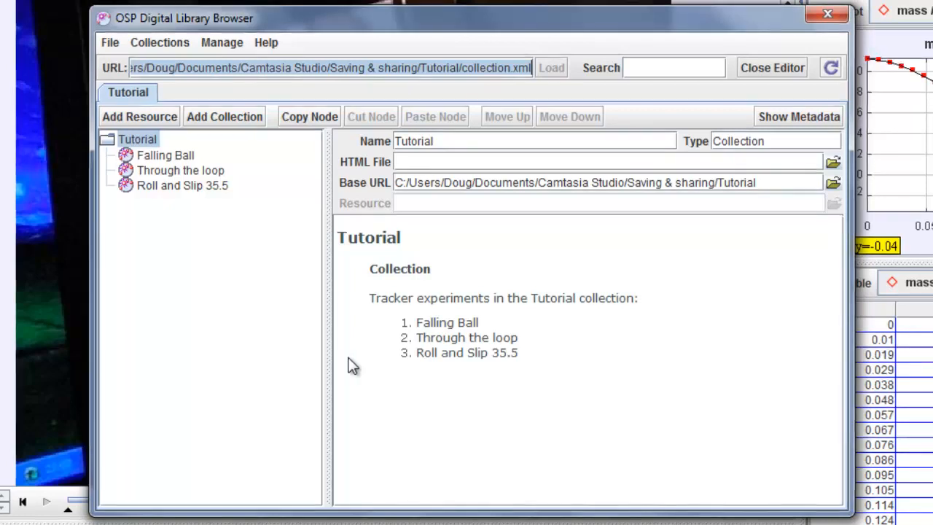
{"action": "left_click", "coordinate": [786, 67]}
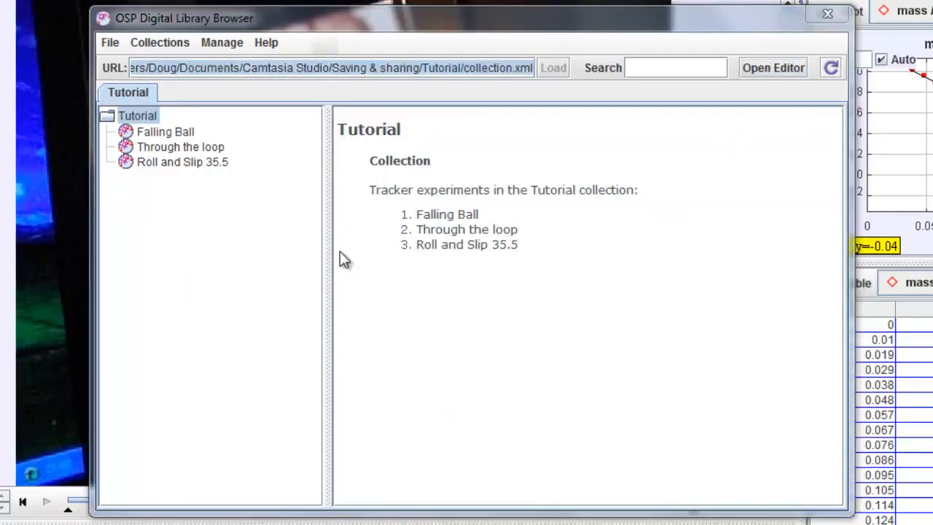
Reopen the recent Tutorial folder collection alongside the saved collection.xml and compare their paths and editor availability.
{"action": "left_click", "coordinate": [109, 44]}
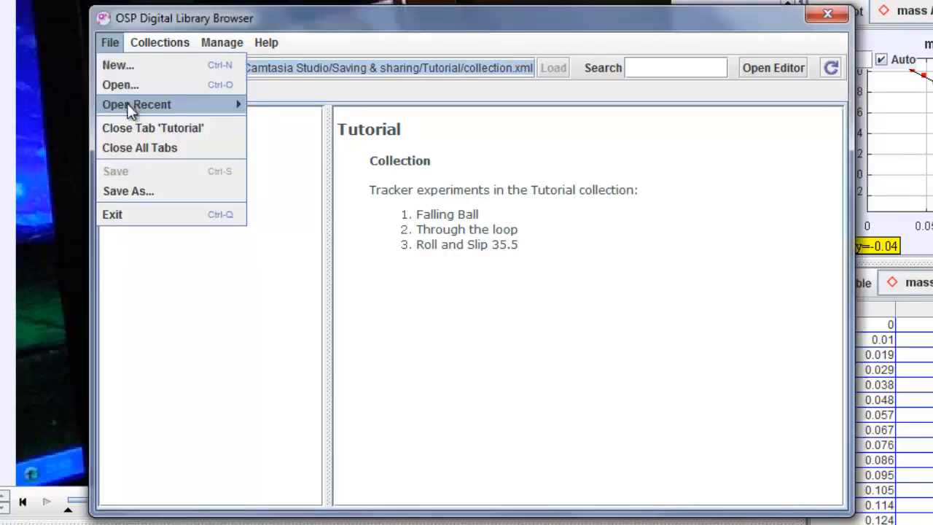
{"action": "mouse_move", "coordinate": [171, 107]}
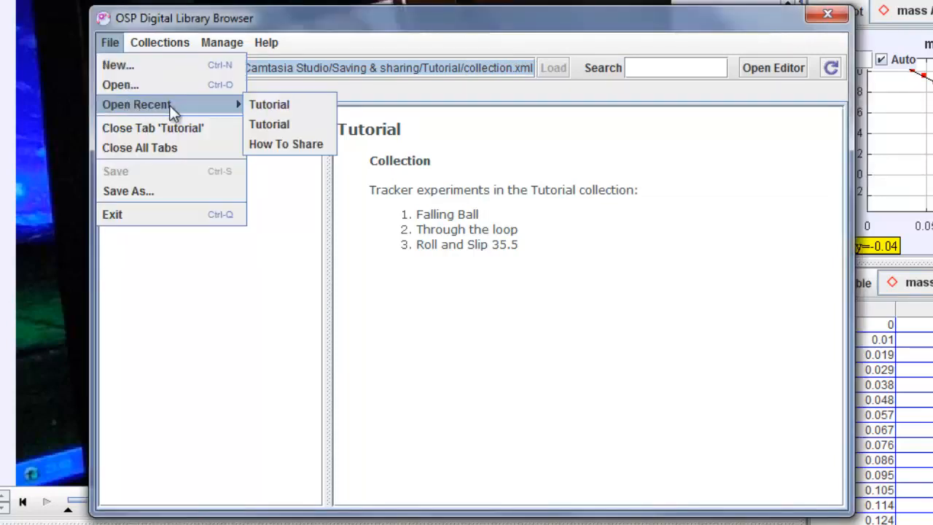
{"action": "left_click", "coordinate": [271, 121]}
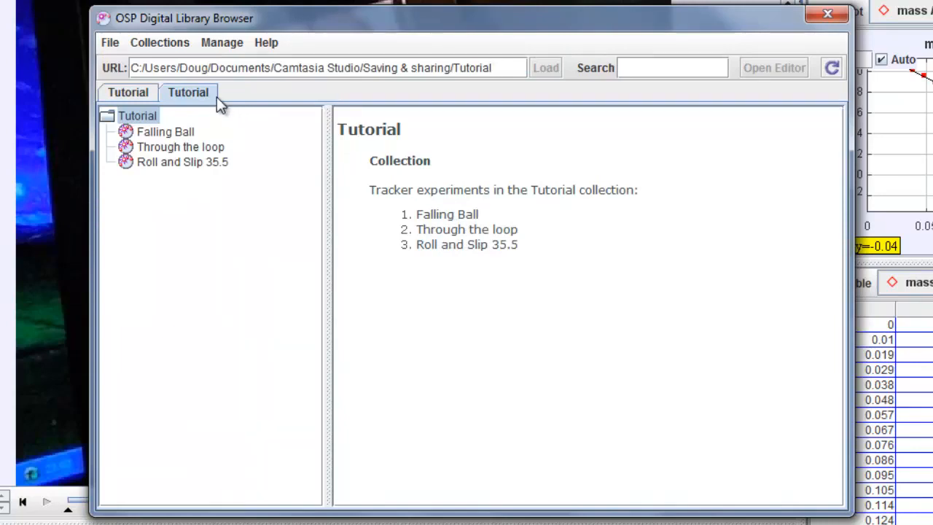
{"action": "left_click", "coordinate": [126, 91]}
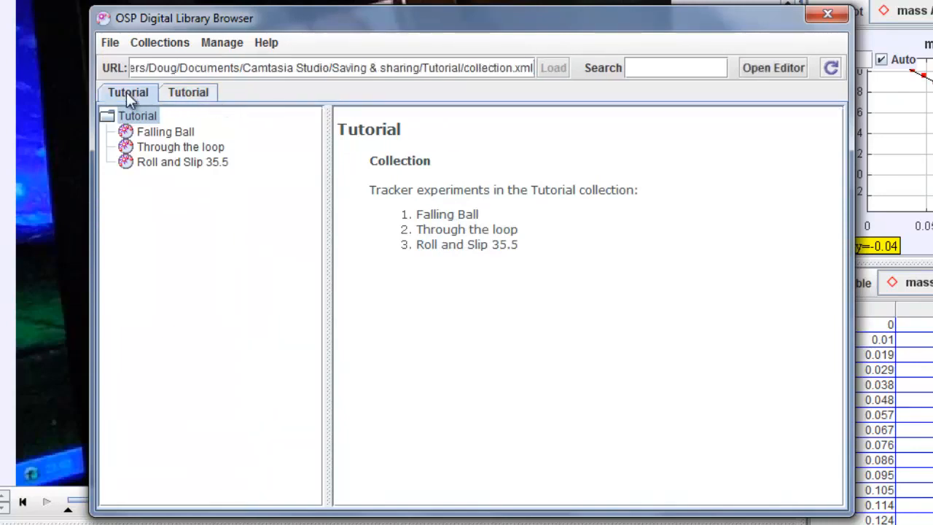
{"action": "left_click", "coordinate": [191, 93]}
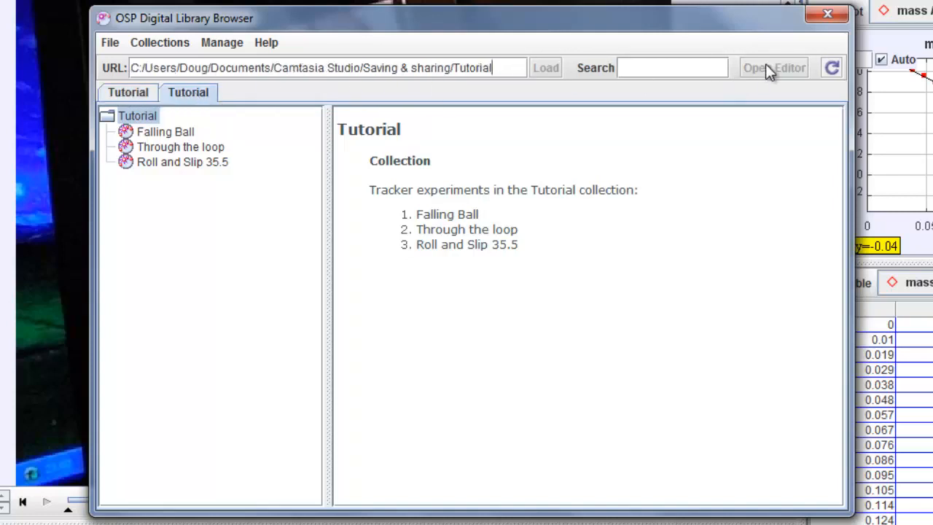
{"action": "left_click", "coordinate": [138, 95]}
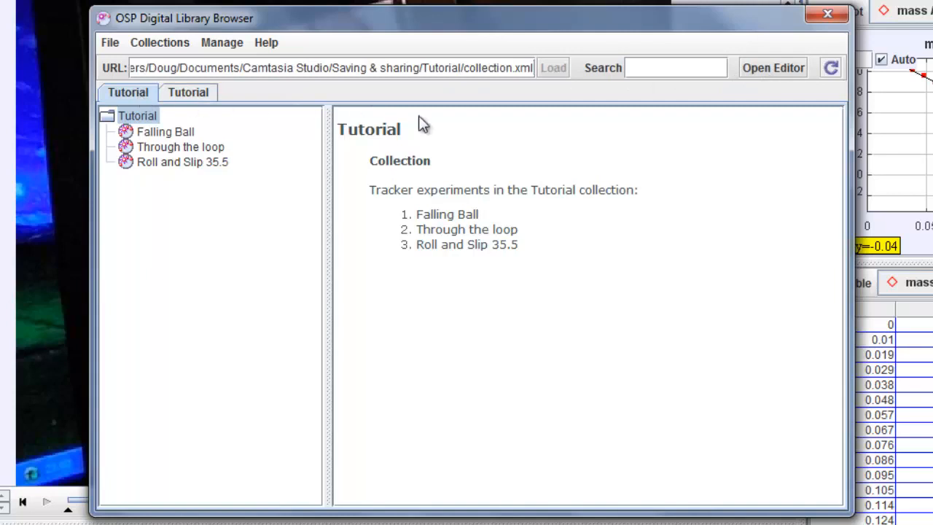
Open the saved Tutorial collection for editing and clear its Base URL.
{"action": "left_click", "coordinate": [781, 67]}
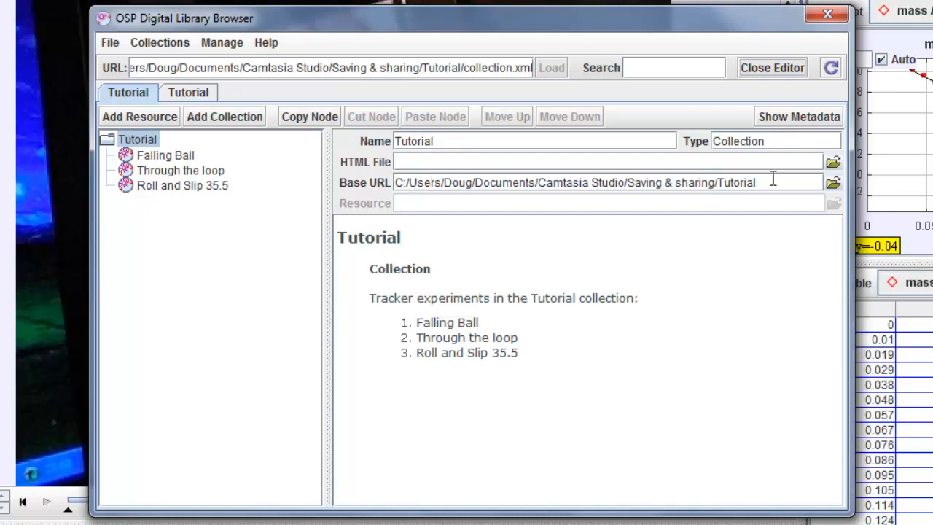
{"action": "mouse_move", "coordinate": [772, 179]}
{"action": "left_mouse_down"}
{"action": "mouse_move", "coordinate": [717, 183]}
{"action": "mouse_move", "coordinate": [770, 183]}
{"action": "left_mouse_up"}
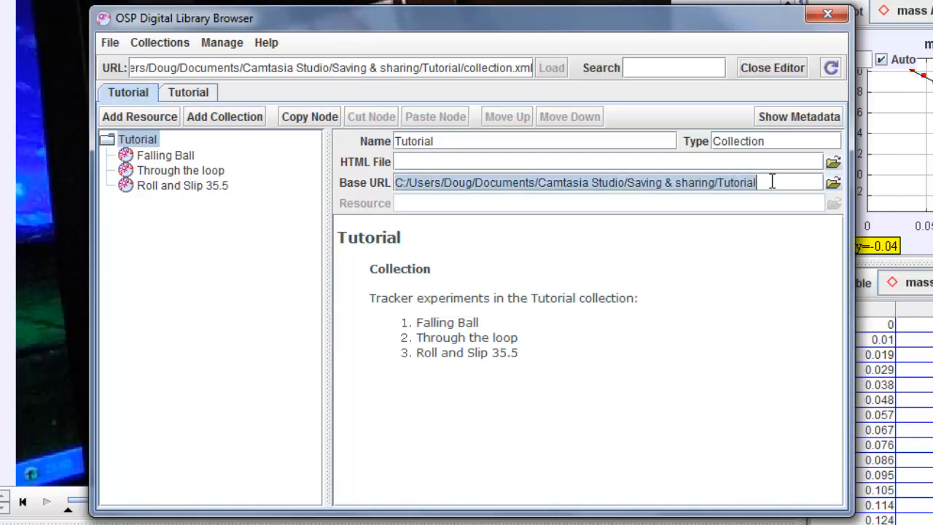
{"action": "key", "text": "Delete"}
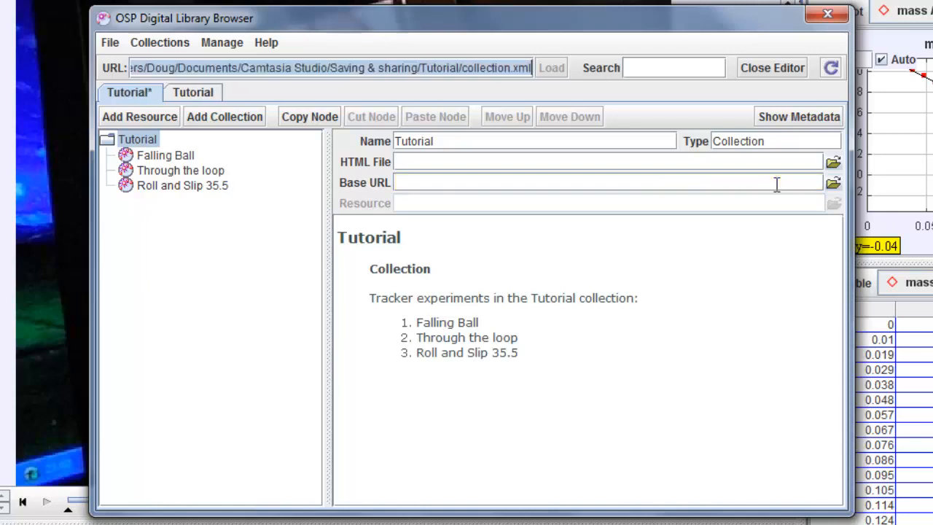
{"action": "key", "text": "Return"}
Rename the top-level Tutorial node of the saved collection as Tutorial Collection.
{"action": "left_click", "coordinate": [486, 140]}
{"action": "left_click", "coordinate": [483, 141]}
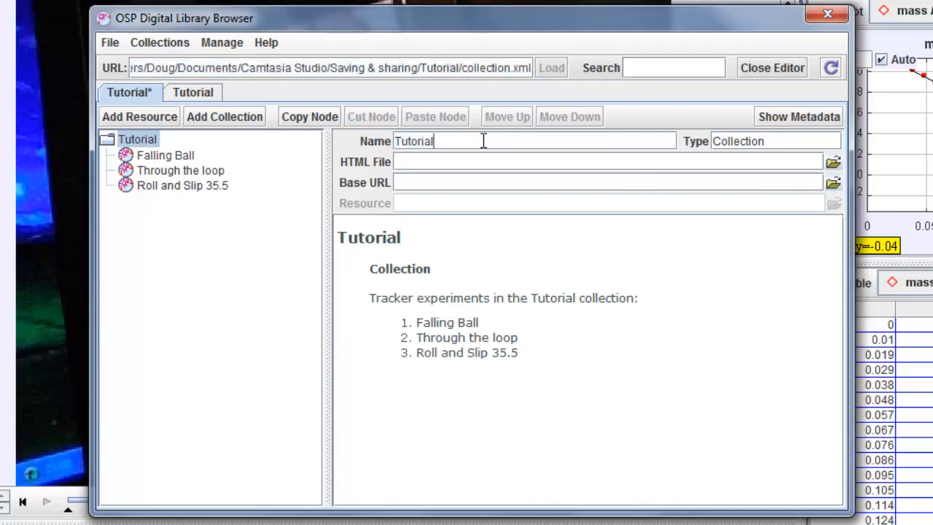
{"action": "type", "text": "Colle"}
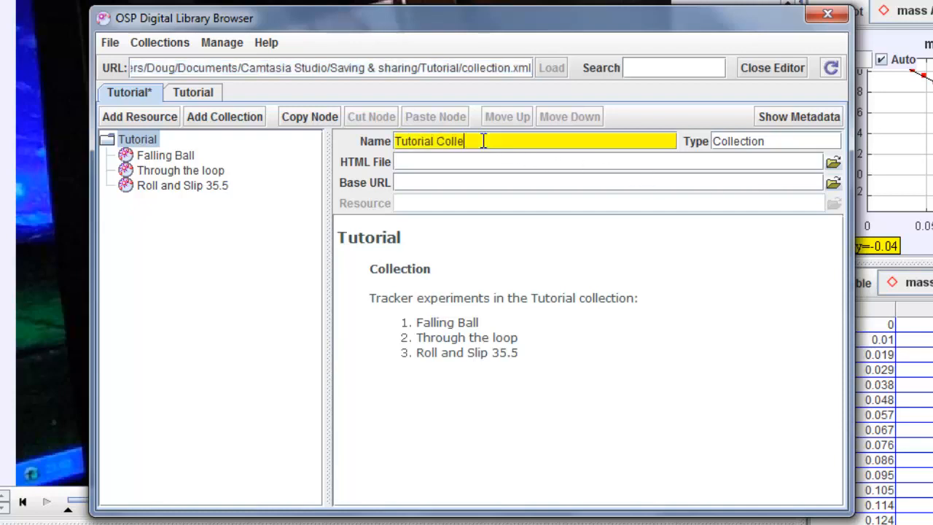
{"action": "type", "text": "ction"}
{"action": "key", "text": "Return"}
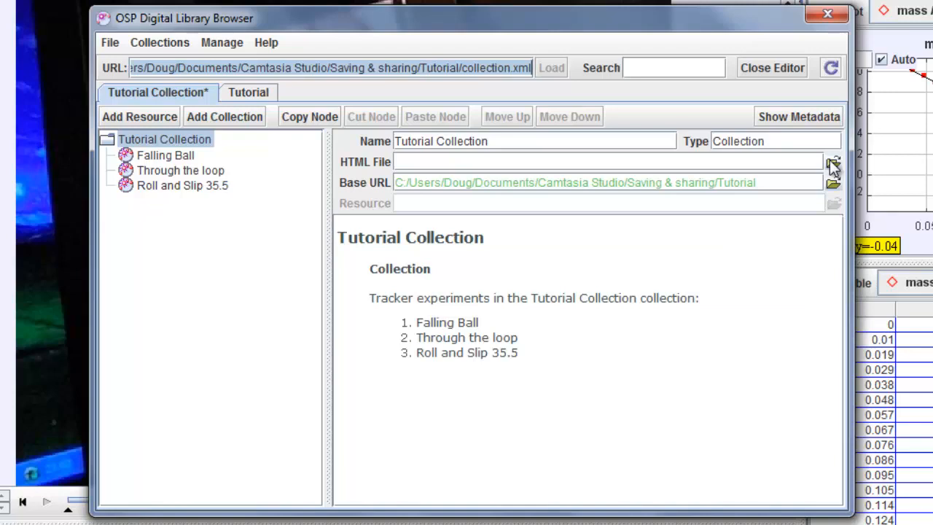
Show the metadata of the Falling Ball experiment and set its contact to Cabtillo College.
{"action": "left_click", "coordinate": [163, 156]}
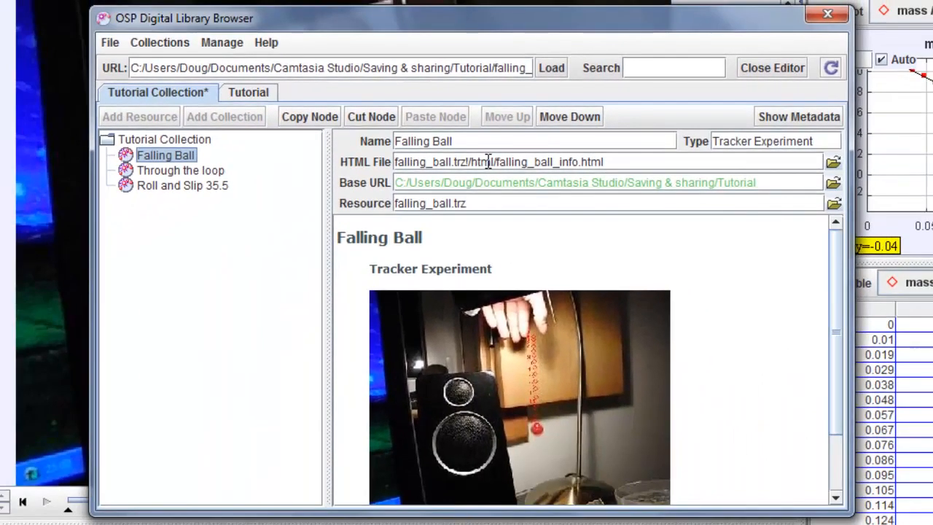
{"action": "left_click", "coordinate": [797, 114]}
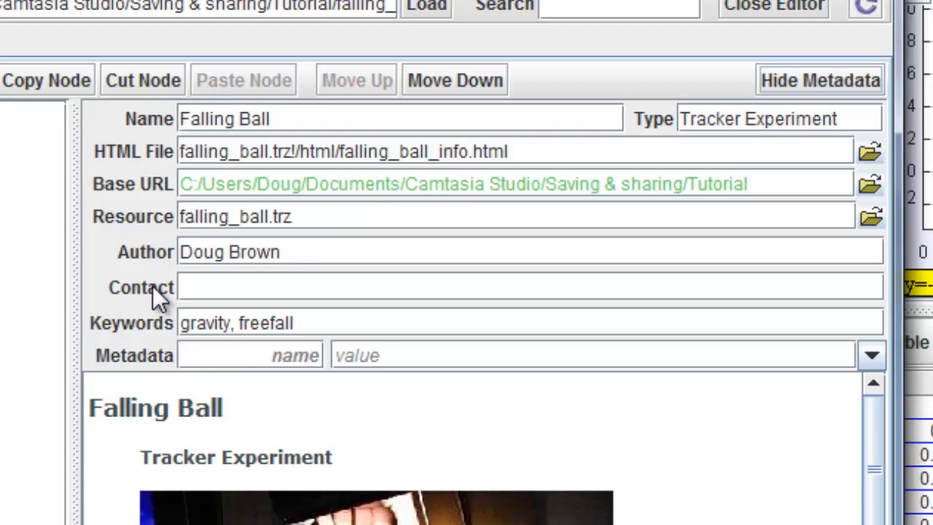
{"action": "left_click", "coordinate": [205, 286]}
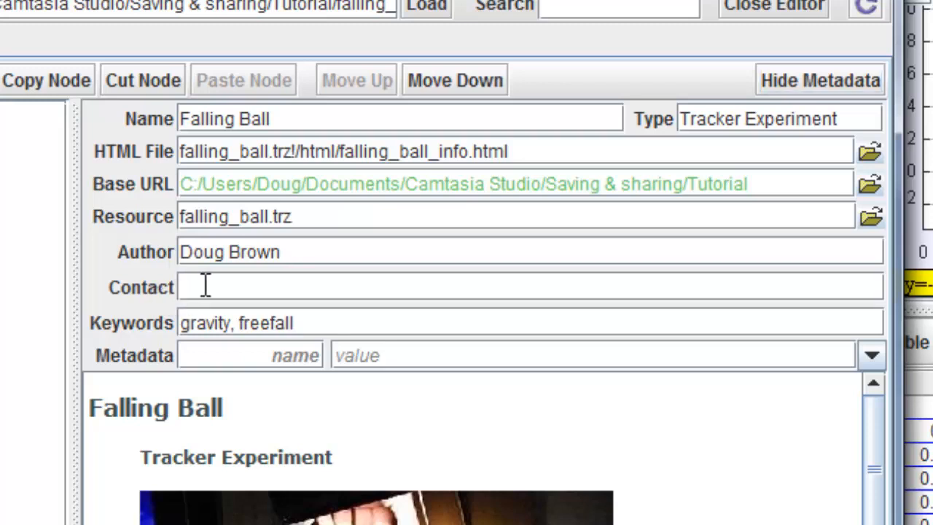
{"action": "type", "text": "Castillo"}
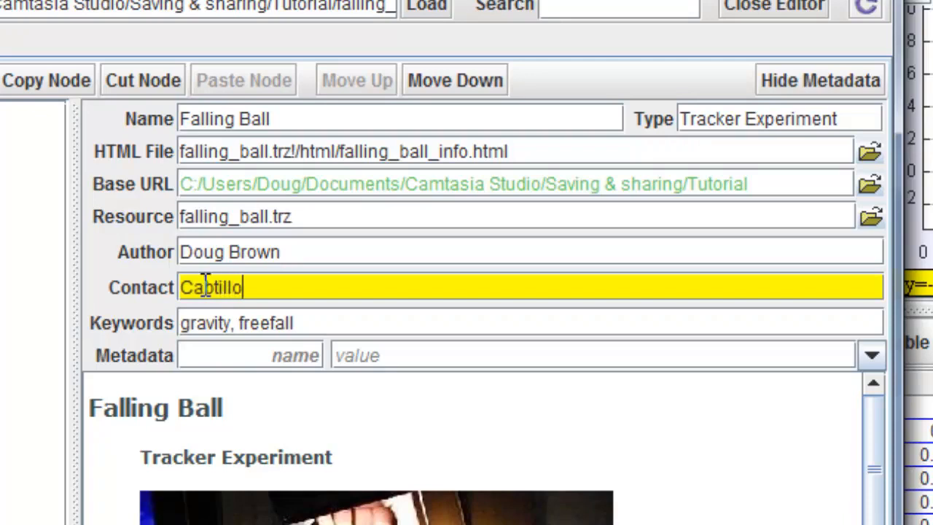
{"action": "type", "text": " Colle"}
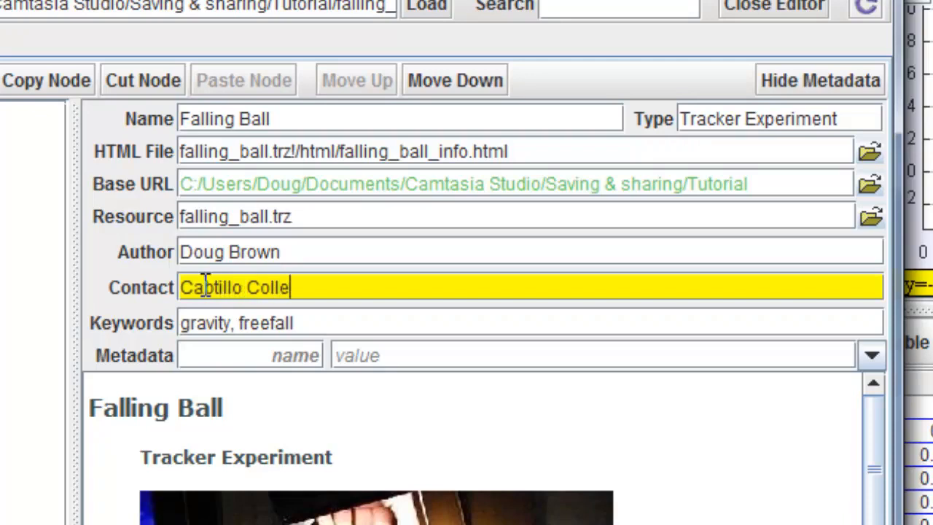
{"action": "type", "text": "ge"}
{"action": "key", "text": "Return"}
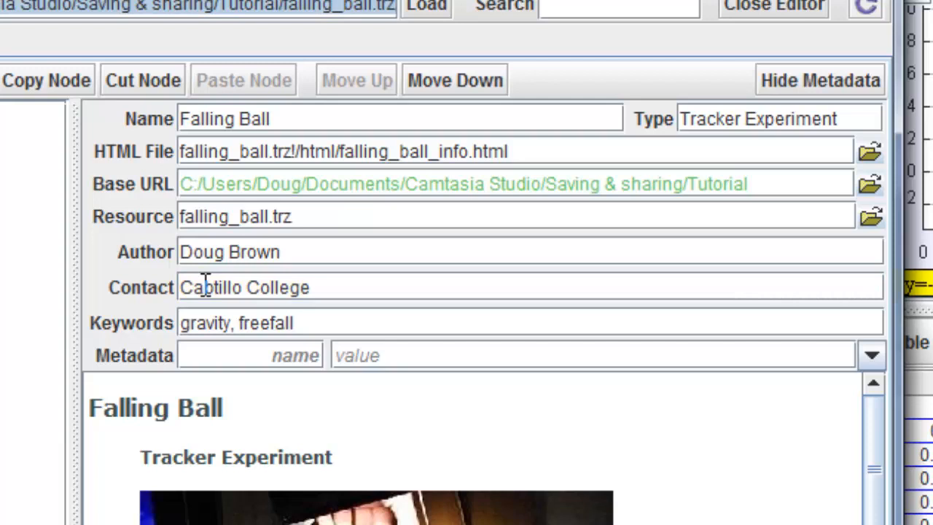
Add acceleration and 210 fps to the end of the Falling Ball experiment's keywords.
{"action": "left_click", "coordinate": [305, 324]}
{"action": "left_click", "coordinate": [305, 324]}
{"action": "type", "text": ", acc"}
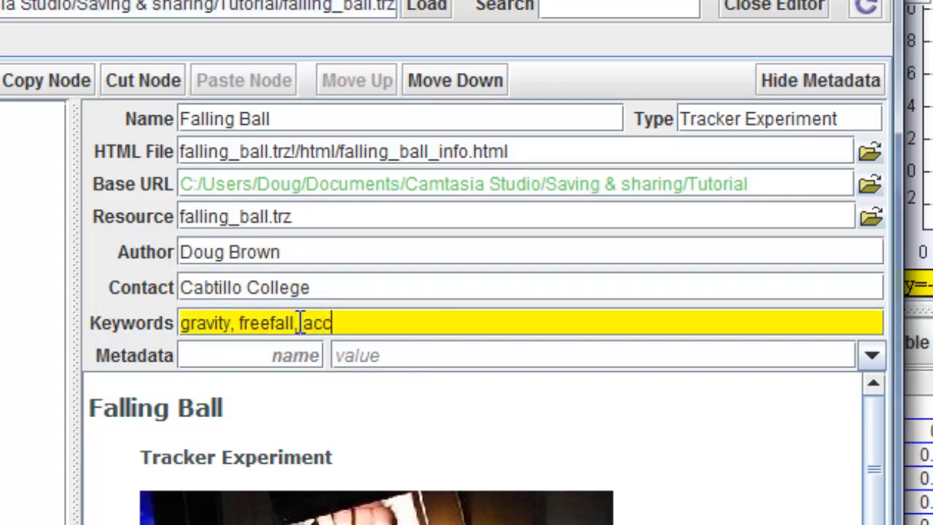
{"action": "type", "text": "eleration,"}
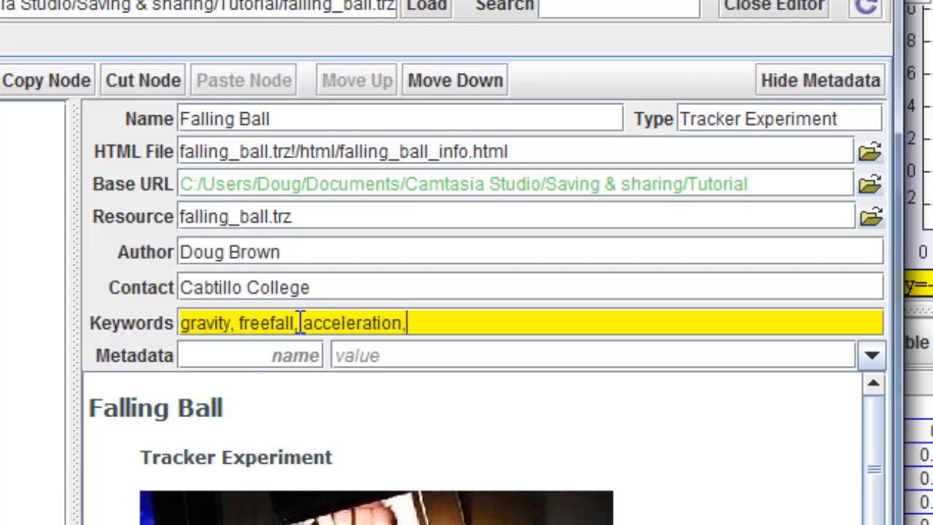
{"action": "type", "text": " 210 fp"}
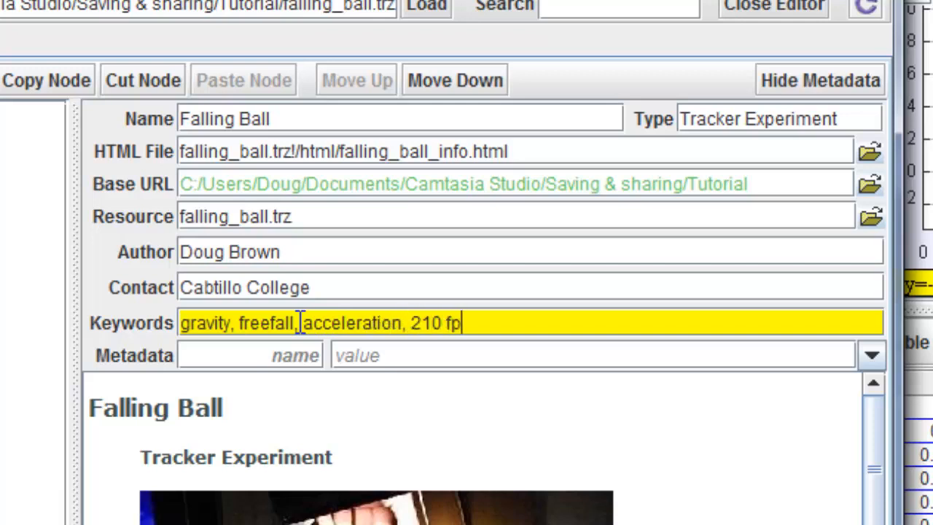
{"action": "type", "text": "s"}
{"action": "key", "text": "Return"}
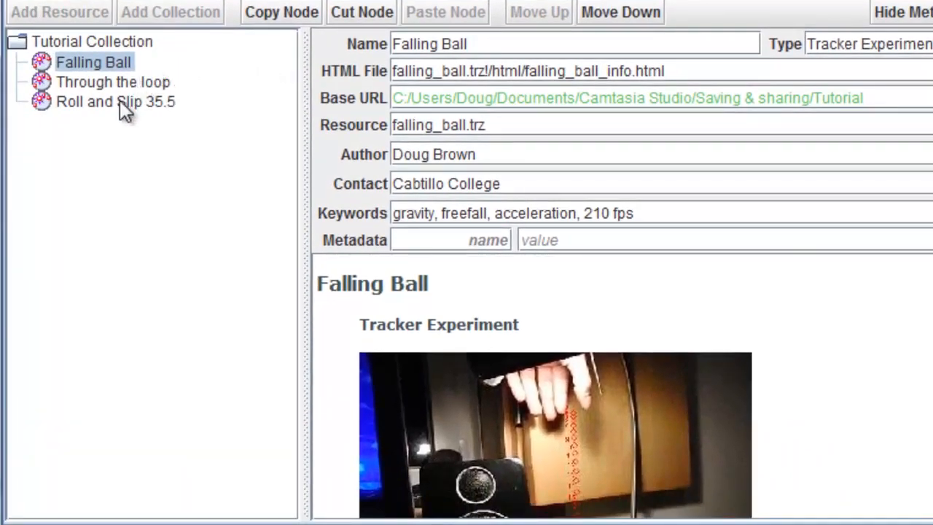
Review the Roll and Slip 35.5 metadata, and close the collection editor with the edits saved.
{"action": "left_click", "coordinate": [122, 109]}
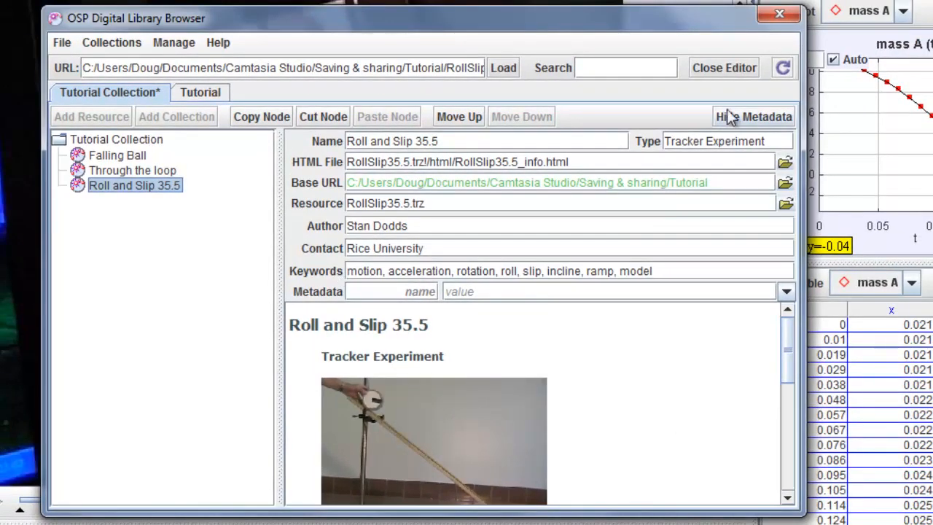
{"action": "left_click", "coordinate": [725, 69]}
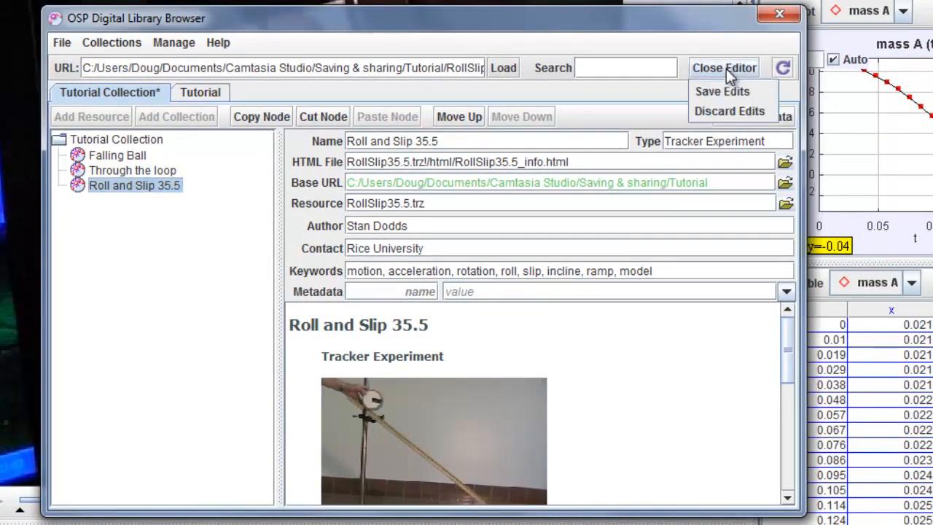
{"action": "left_click", "coordinate": [728, 93]}
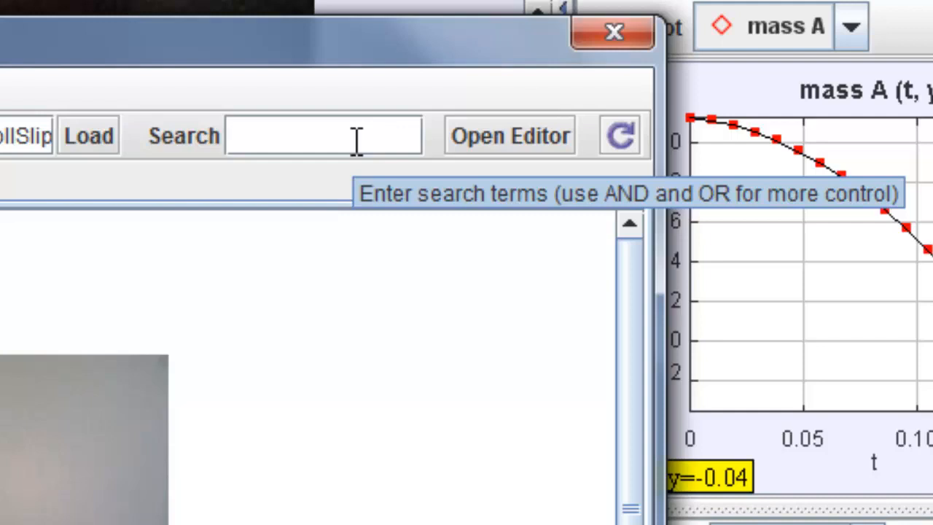
Search the library for fps and view the Falling Ball experiment from the results.
{"action": "type", "text": "fps"}
{"action": "key", "text": "Return"}
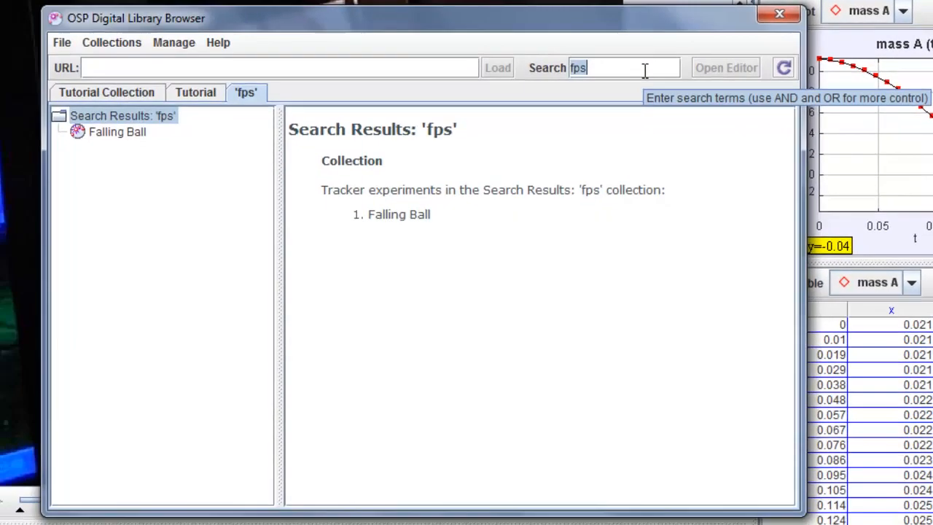
{"action": "left_click", "coordinate": [80, 136]}
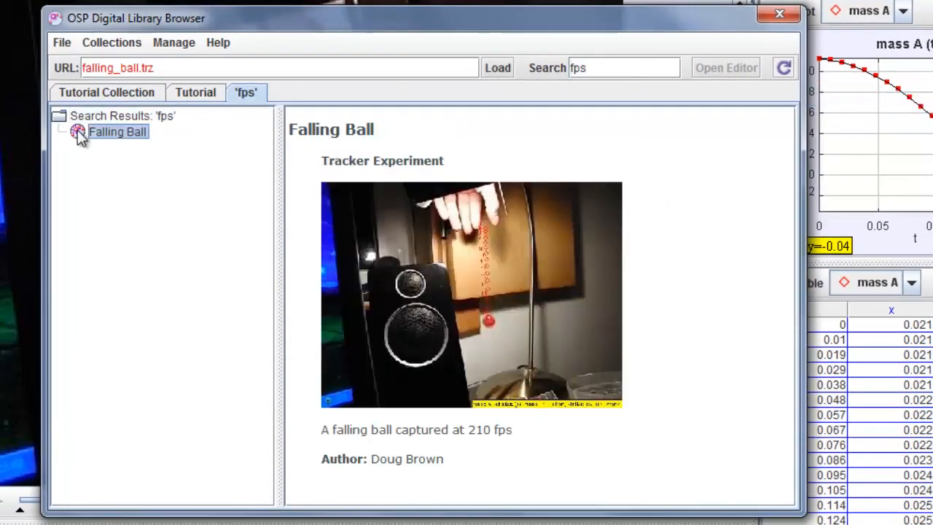
Search the library for gravity and expand the Gravity Videos collection in the results.
{"action": "left_click", "coordinate": [602, 66]}
{"action": "type", "text": "gravity"}
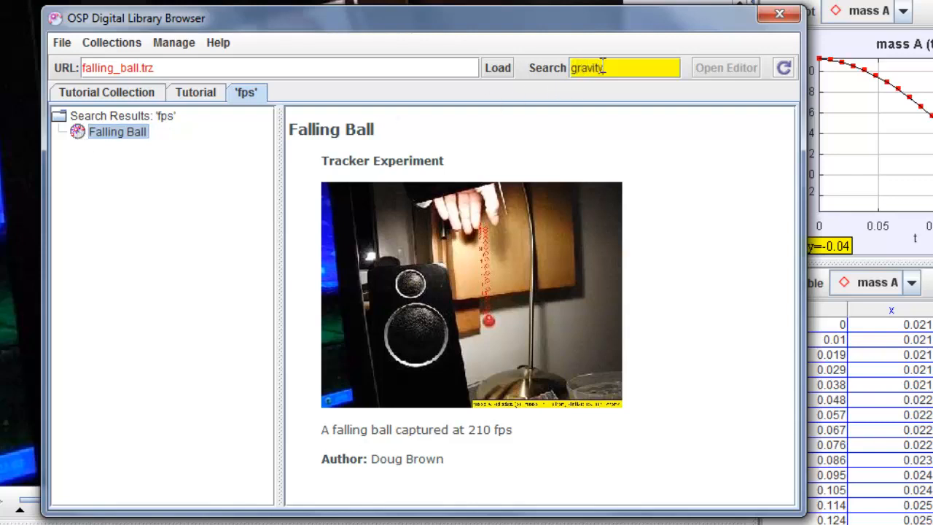
{"action": "key", "text": "Return"}
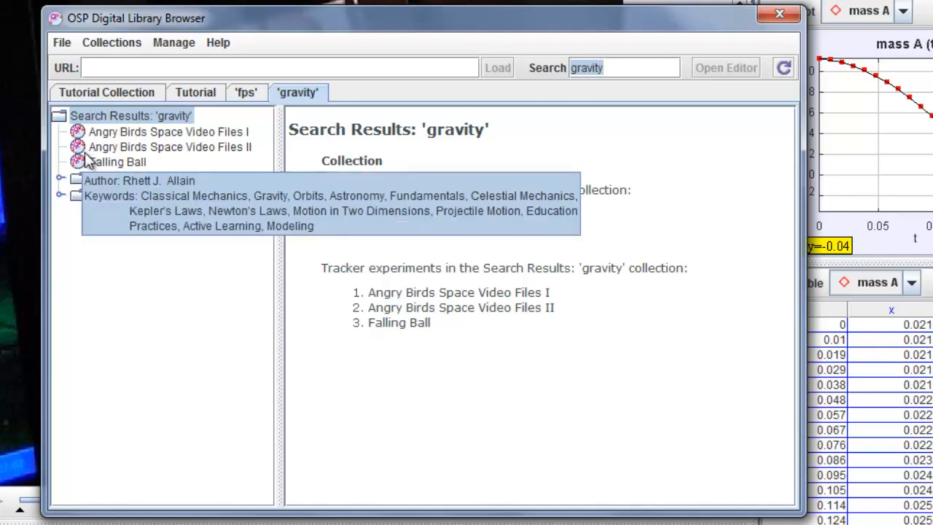
{"action": "left_click", "coordinate": [60, 194]}
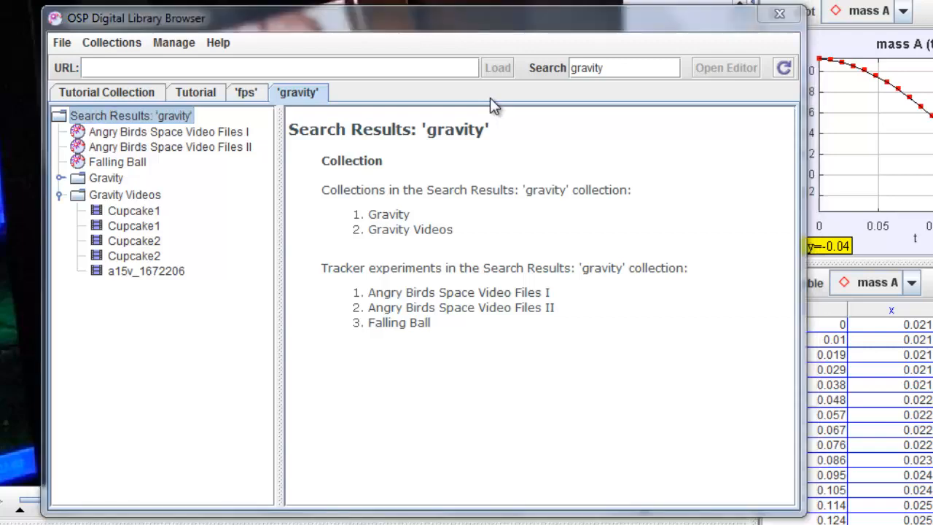
Switch to the Windows Explorer window showing the Tutorial folder with the collection and its Tracker ZIP files.
{"action": "key", "text": "alt+Tab"}
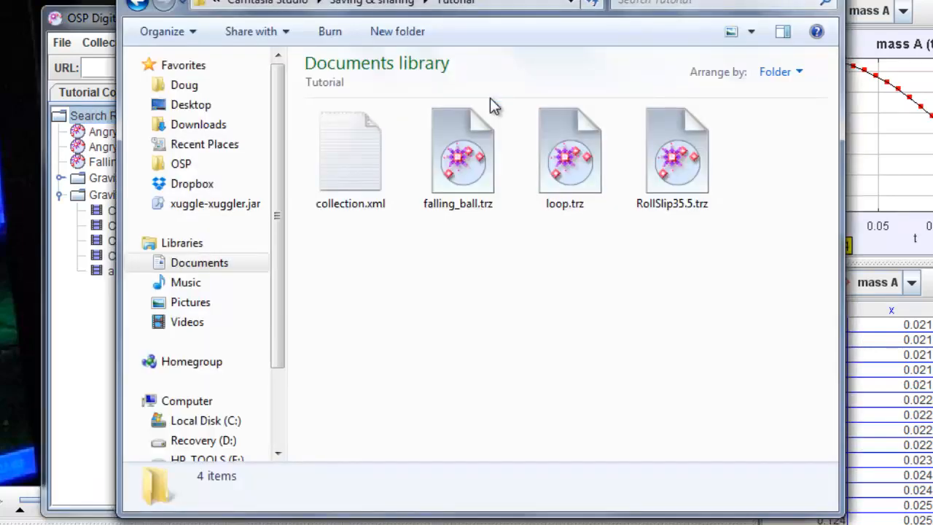